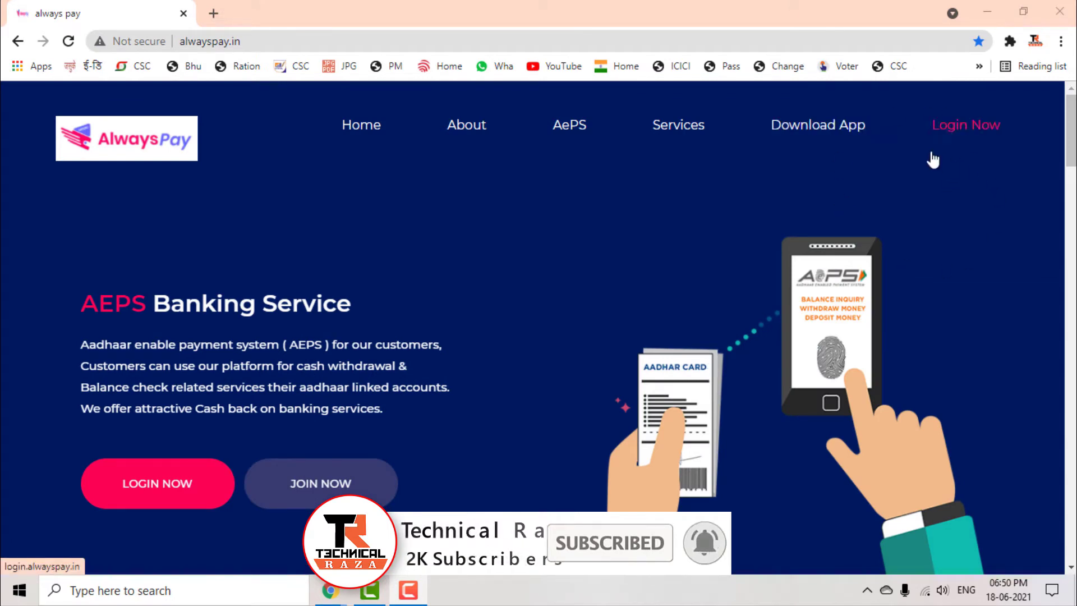
Log in to AlwaysPay and dismiss the Necessary Notice to reveal the dashboard.
click(953, 129)
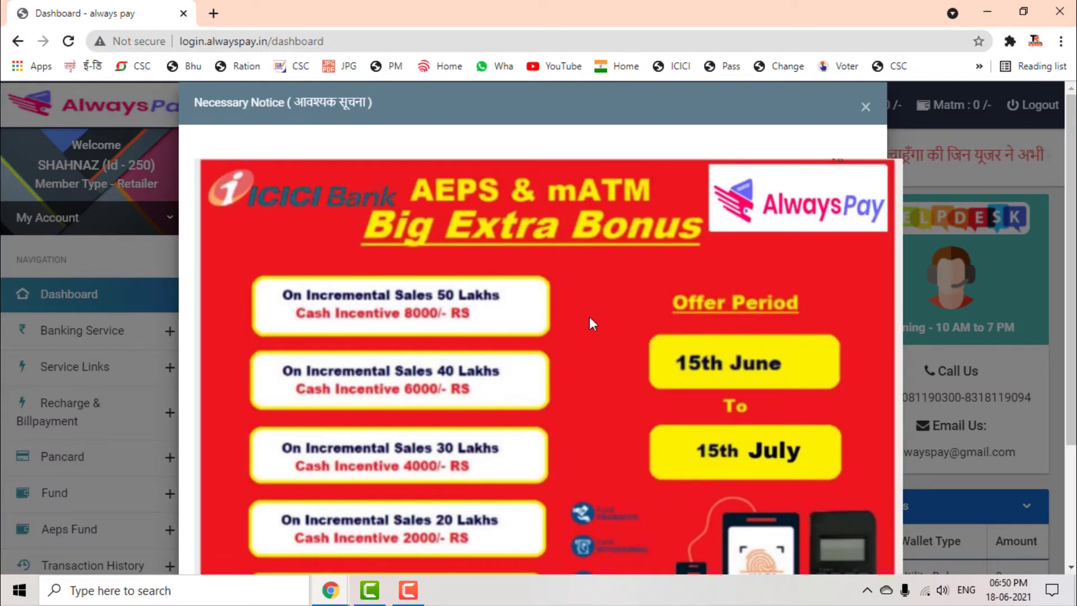
click(866, 107)
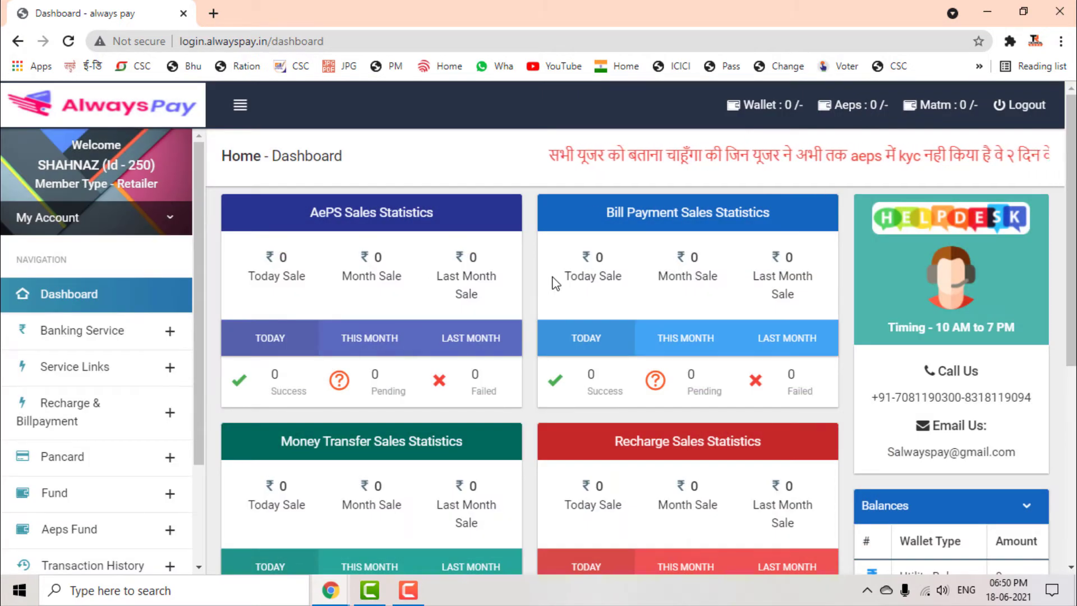
scroll(553, 281, down, 1)
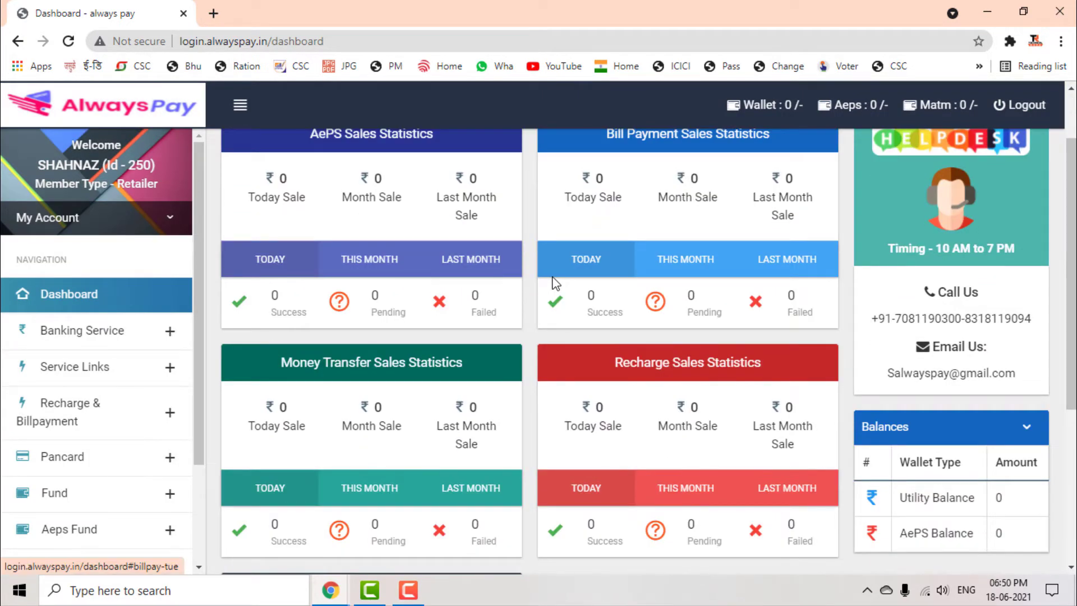
scroll(188, 322, down, 3)
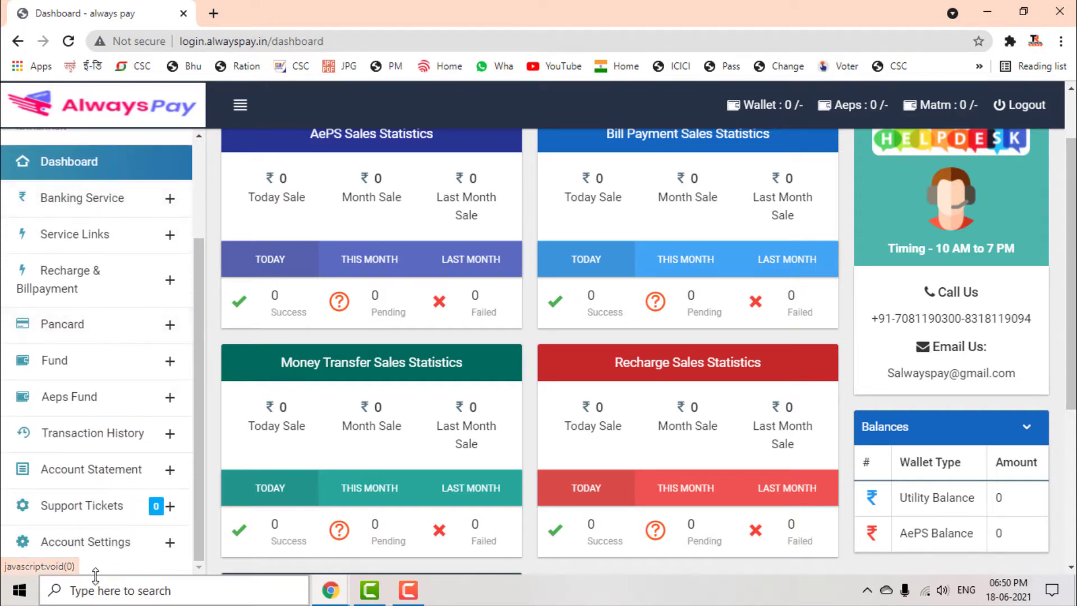
Expand Banking Service in the sidebar and launch Aeps on the ICICI portal.
click(166, 545)
scroll(167, 453, down, 2)
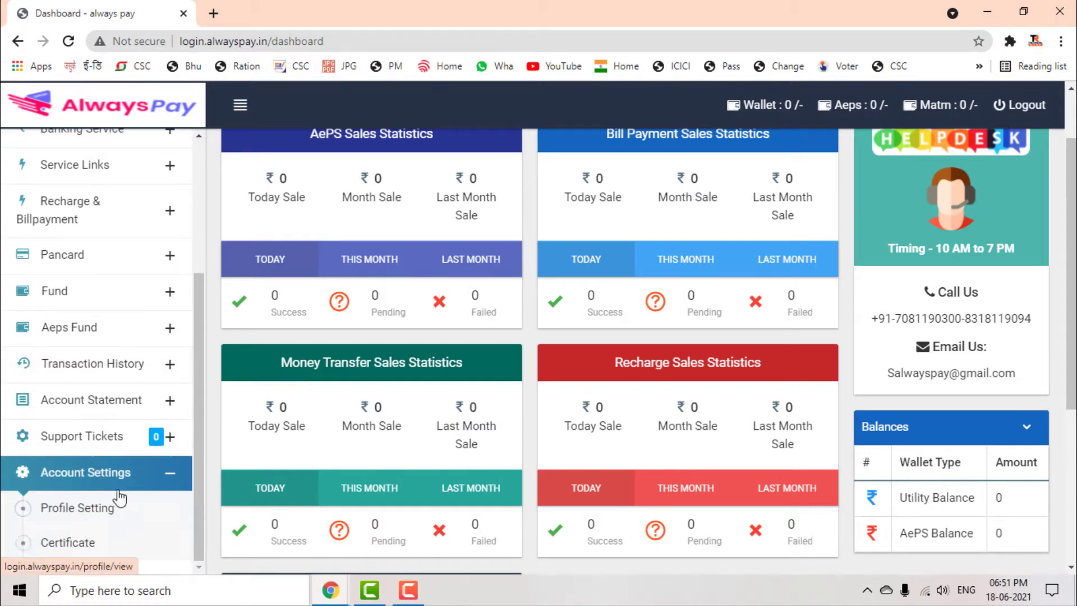
scroll(137, 403, up, 5)
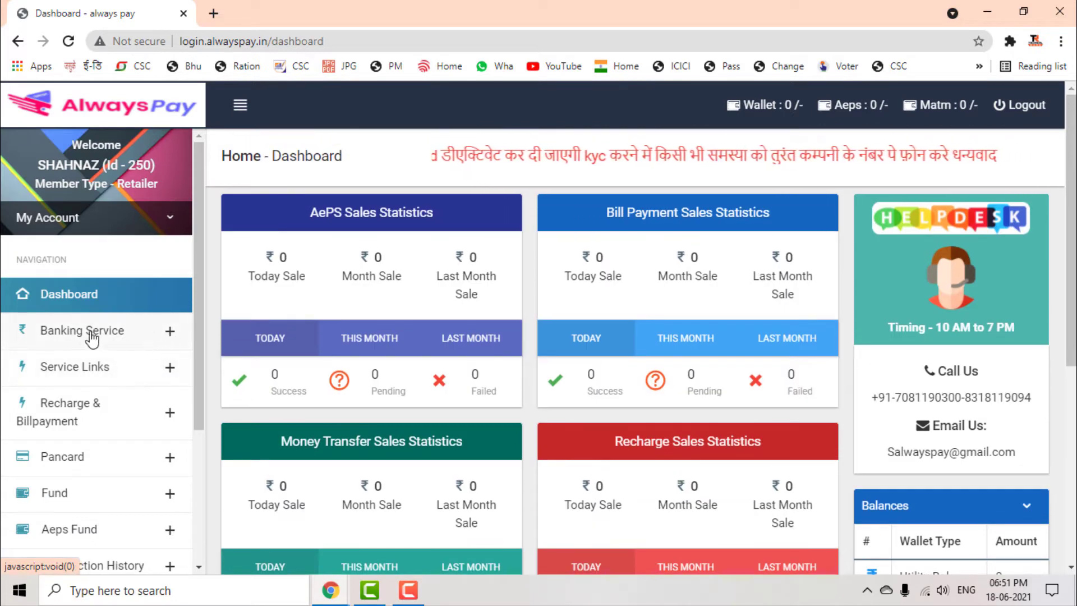
click(115, 335)
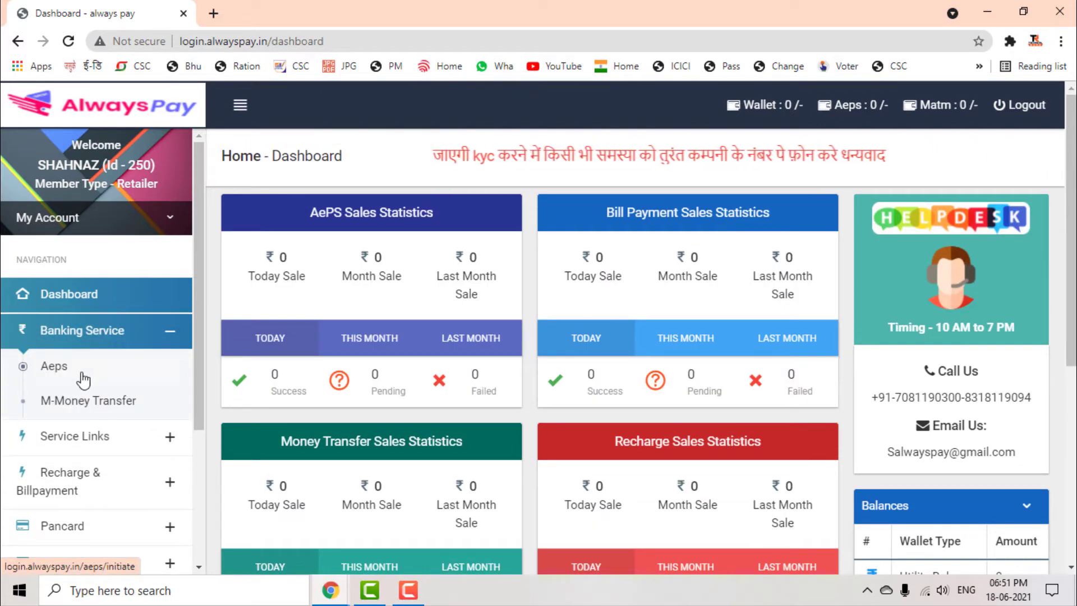
click(53, 367)
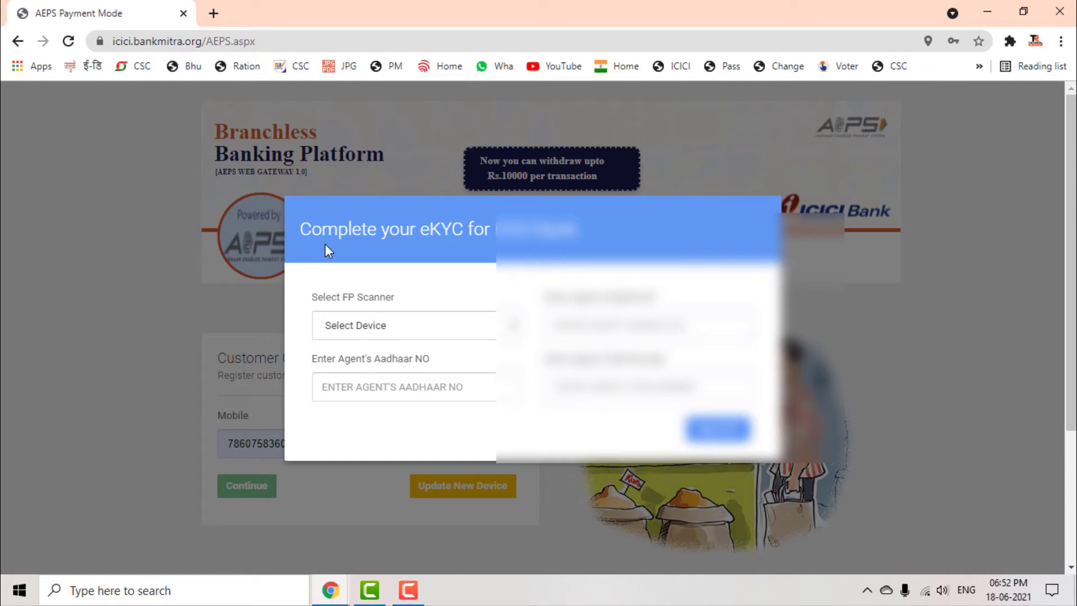
Choose Morpho as FP scanner, enter the agent's Aadhaar number and details, and request the OTP.
click(418, 326)
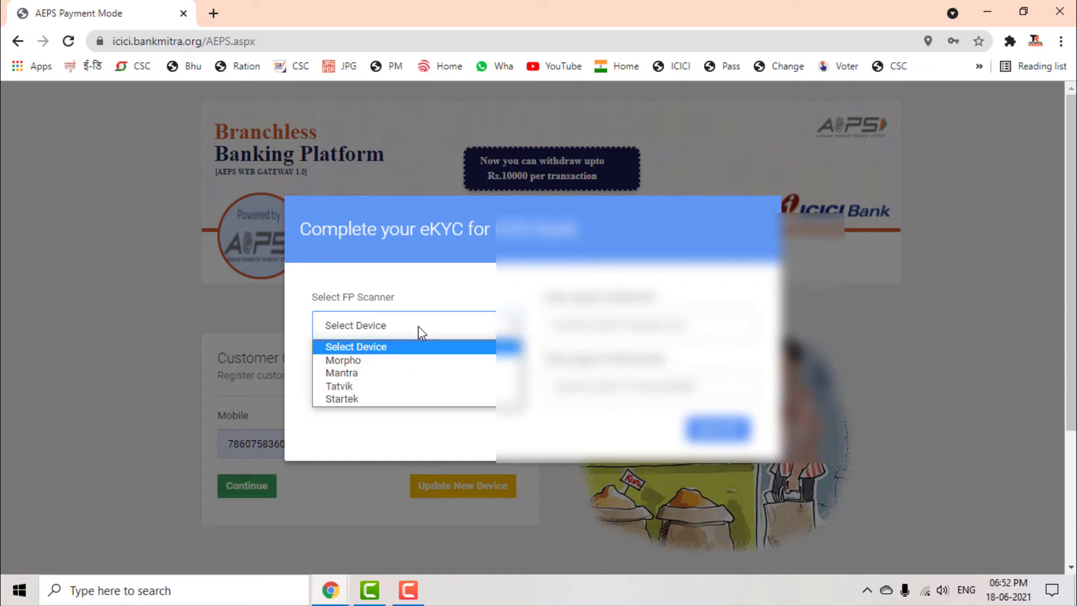
click(350, 360)
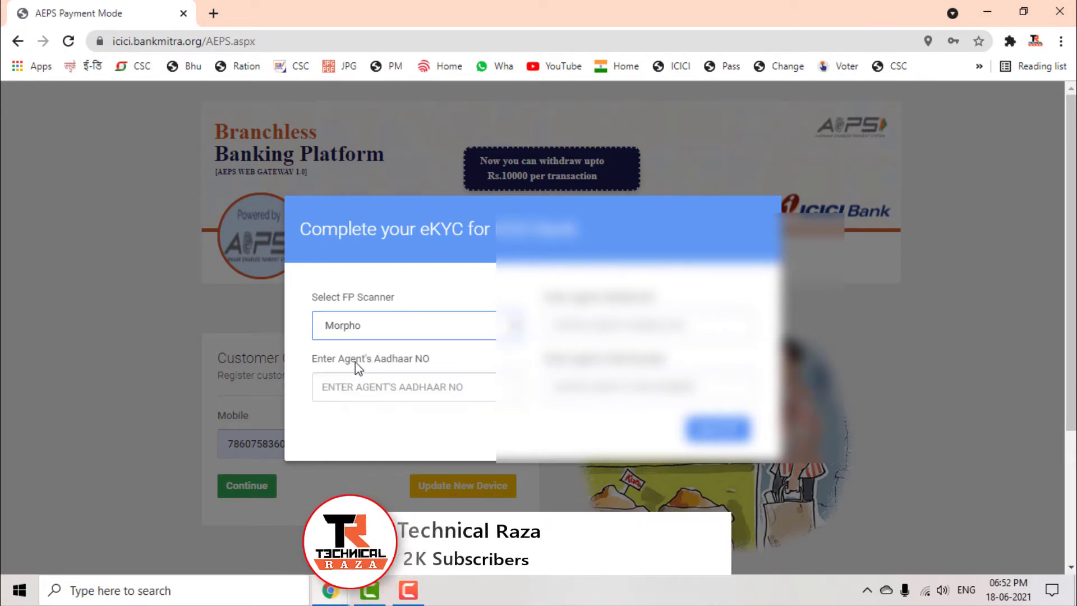
click(630, 325)
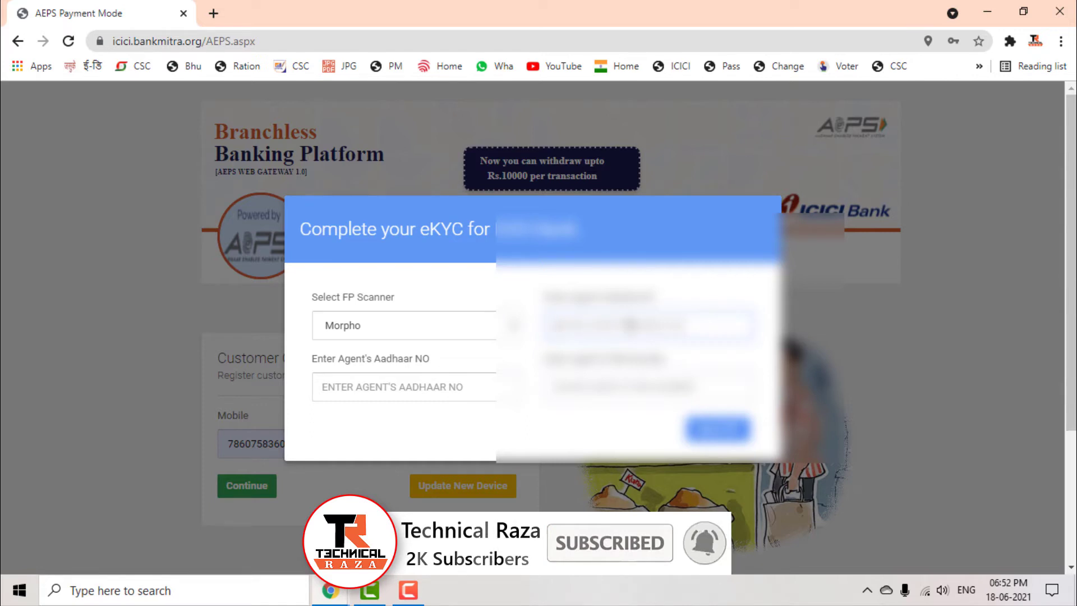
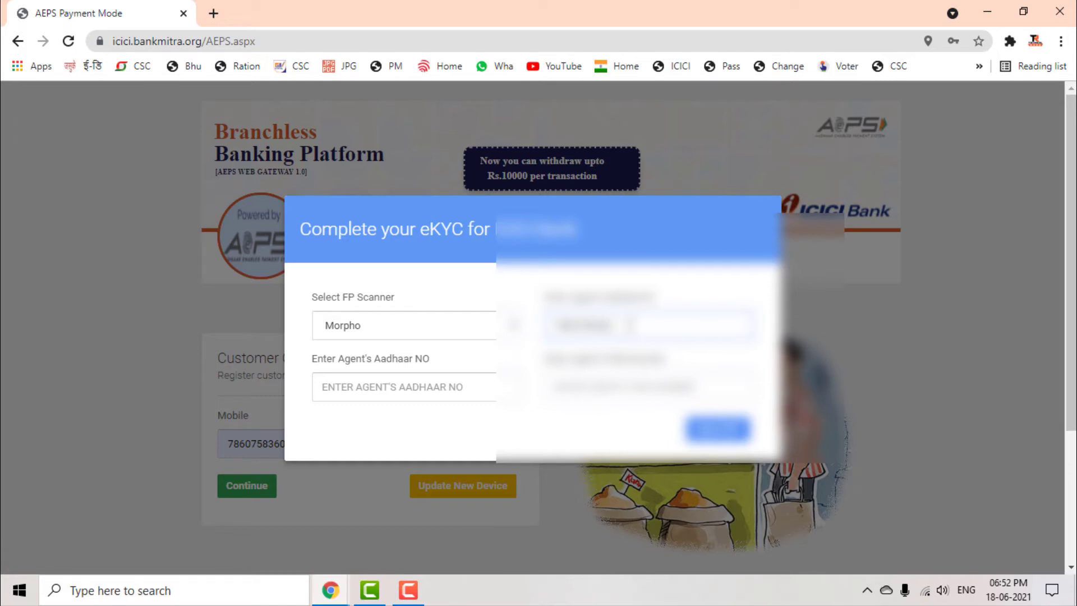
click(392, 386)
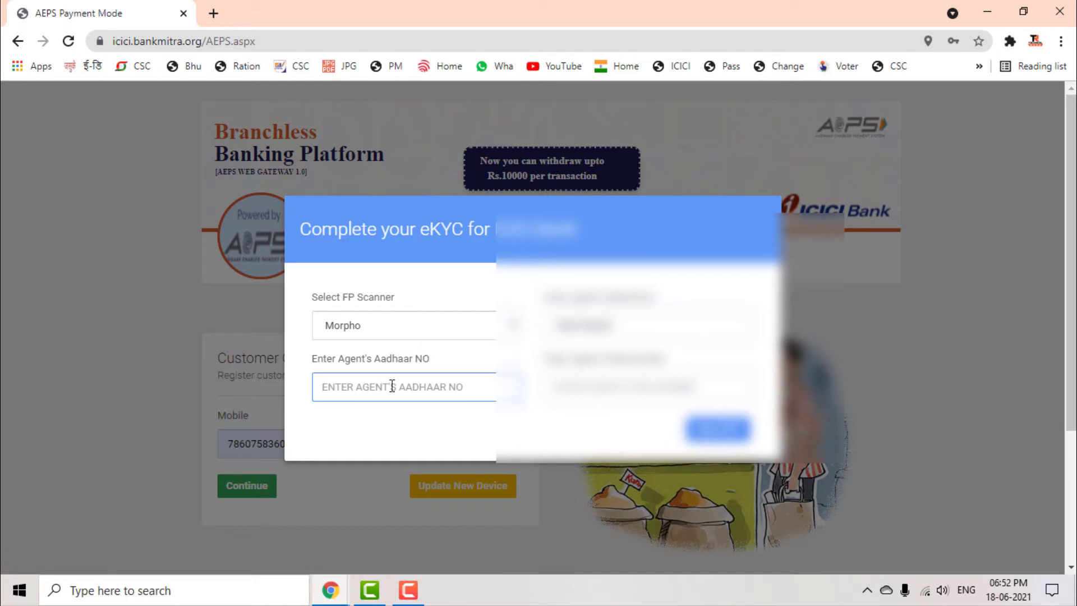
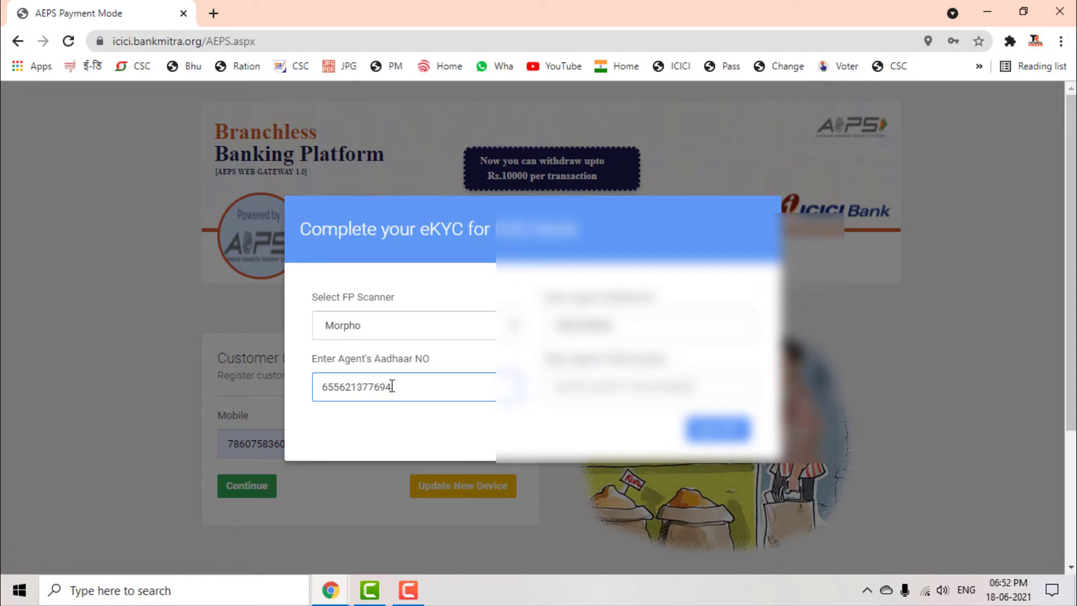
click(584, 393)
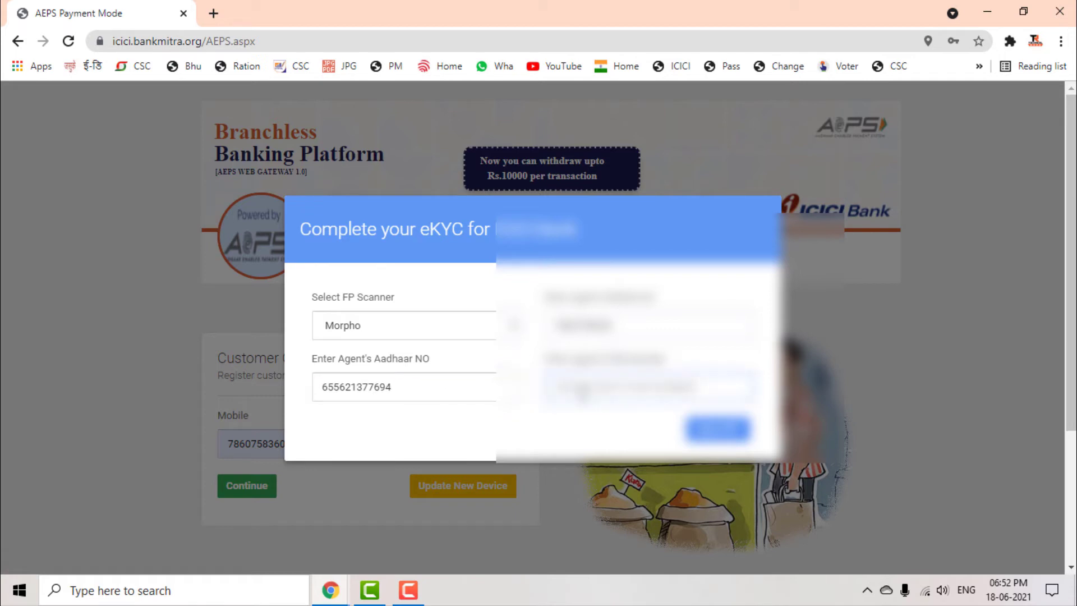
text(7)
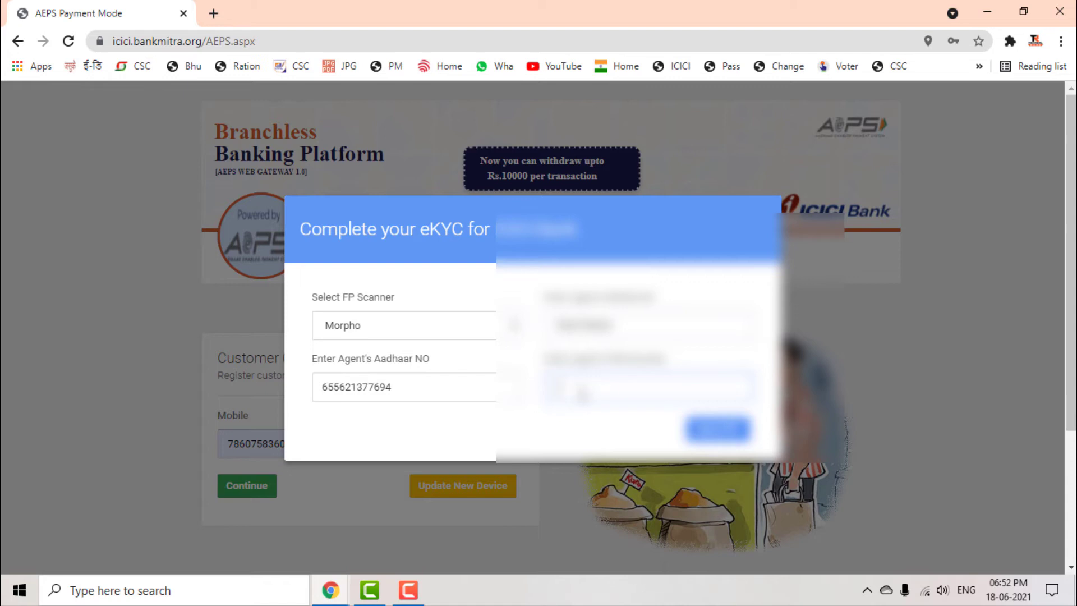
text(7)
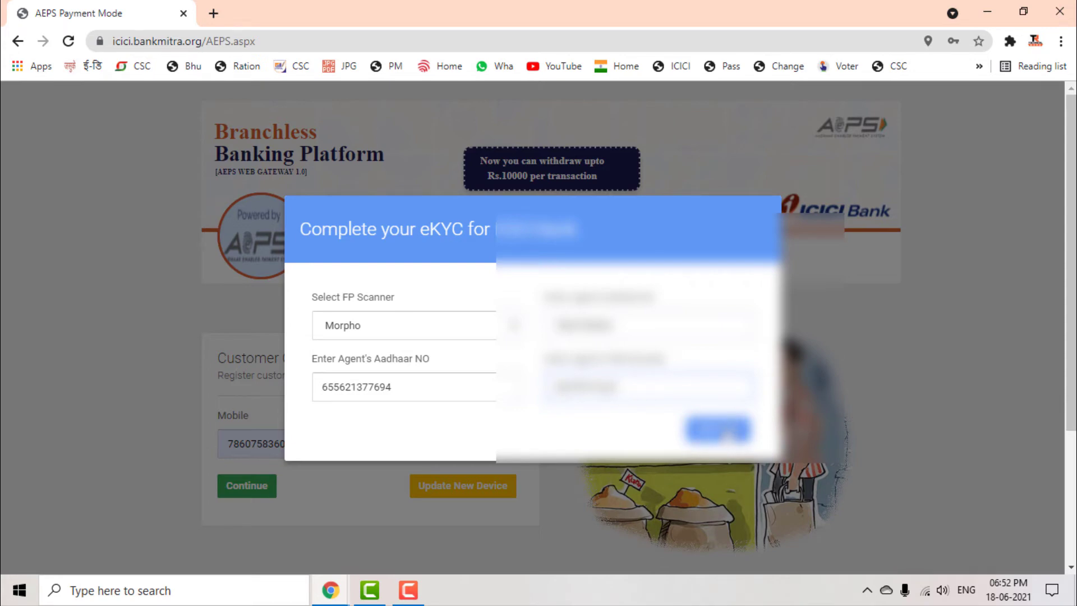
click(723, 431)
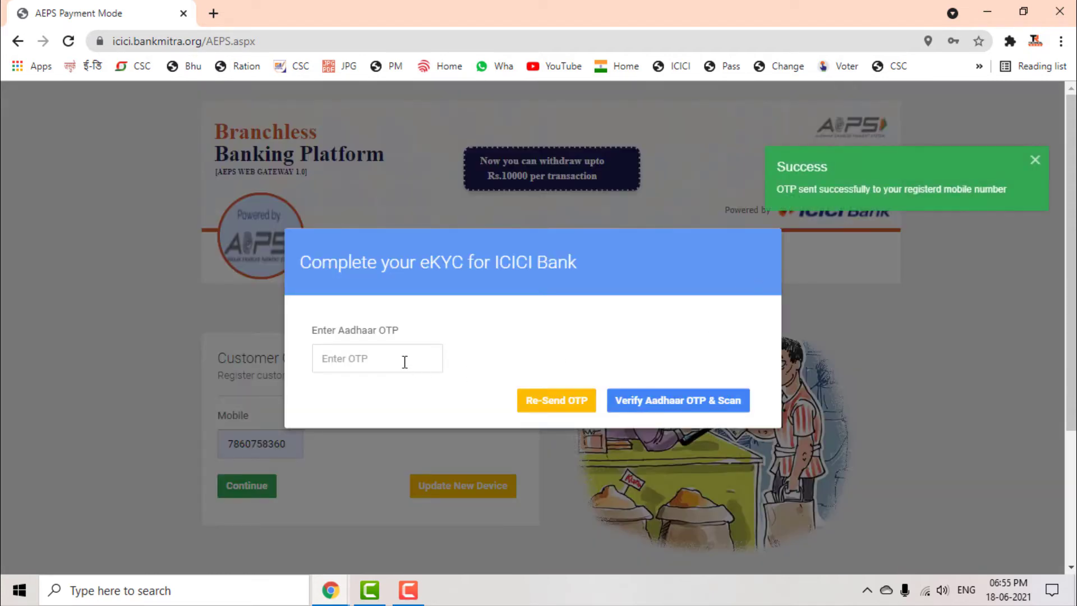
Enter the Aadhaar OTP and verify it with a fingerprint scan, retrying once.
click(404, 362)
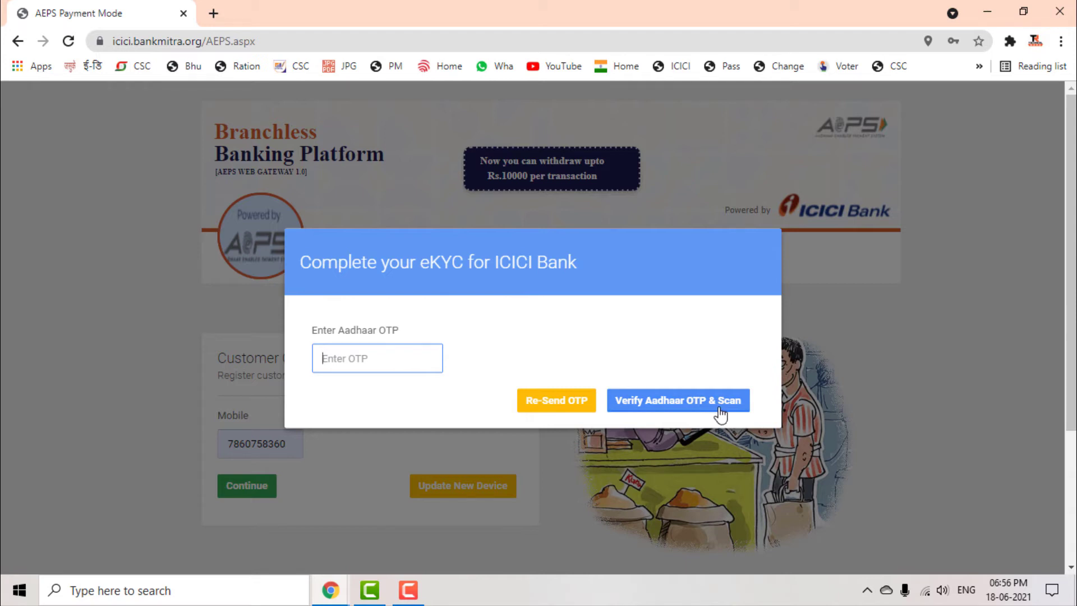
click(691, 404)
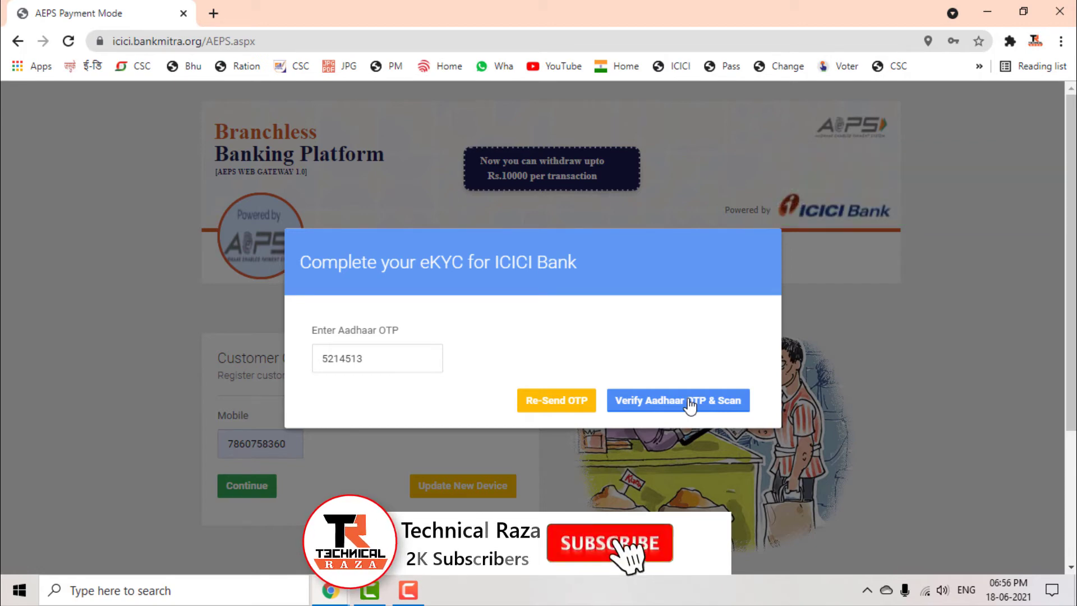
click(691, 403)
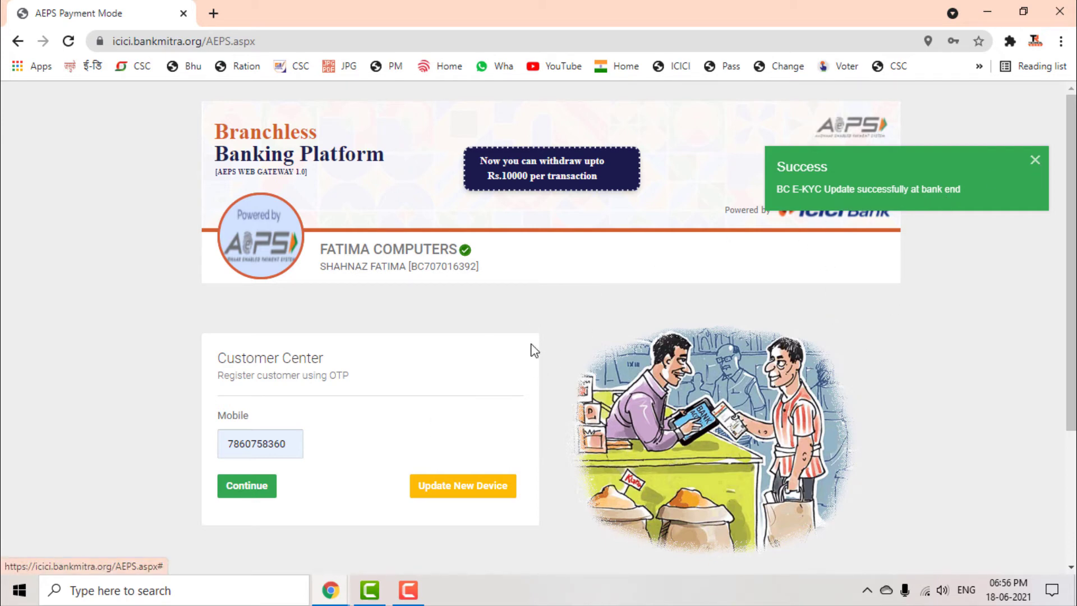
Continue the customer's mobile registration, replace the OTP, and enter the customer's full name.
click(243, 488)
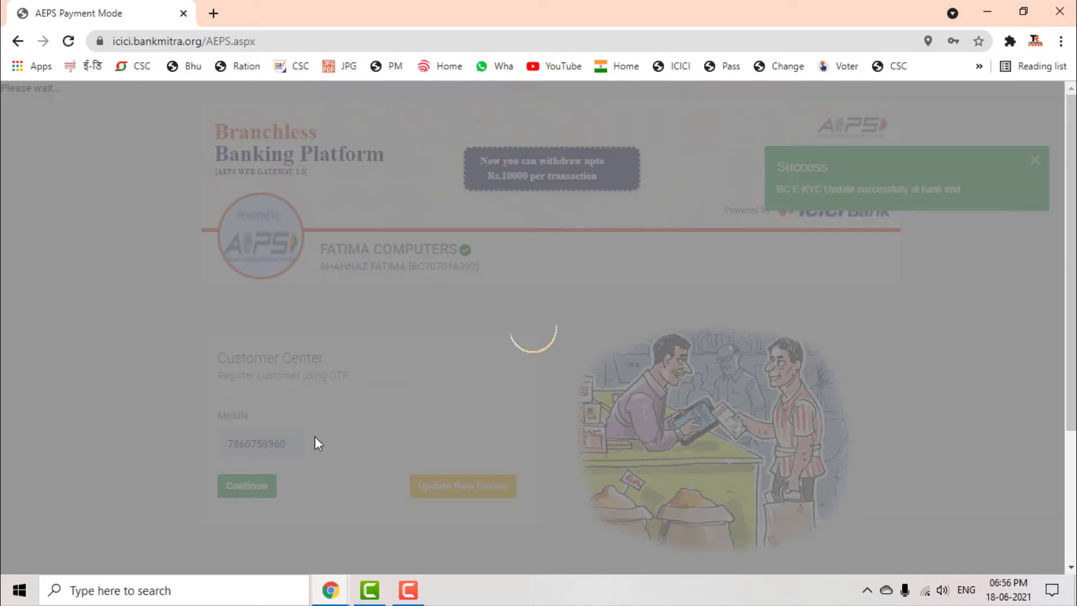
scroll(501, 335, down, 1)
scroll(501, 335, down, 1)
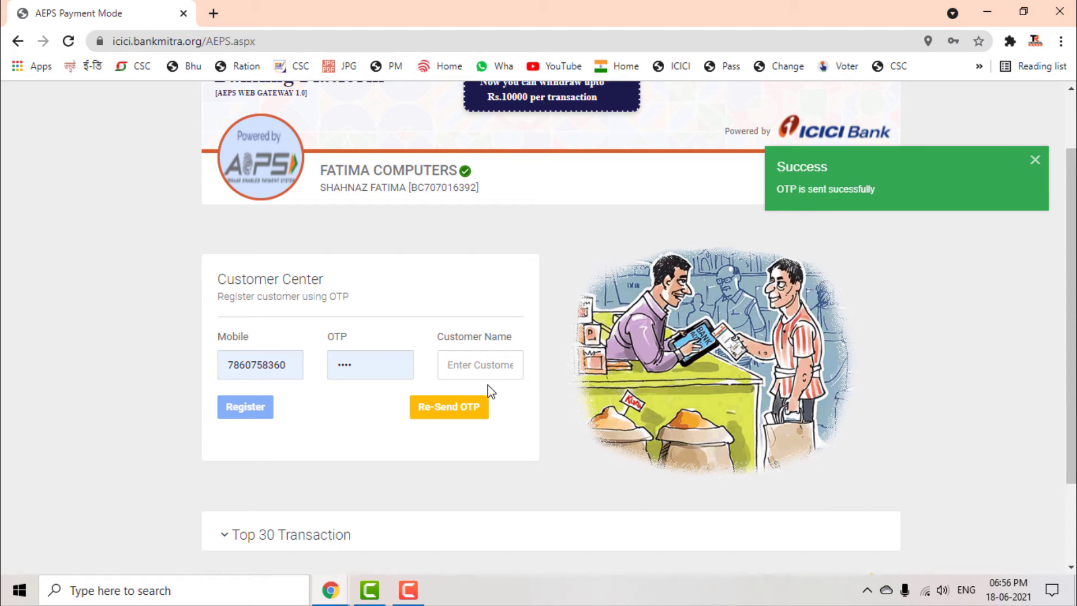
click(485, 364)
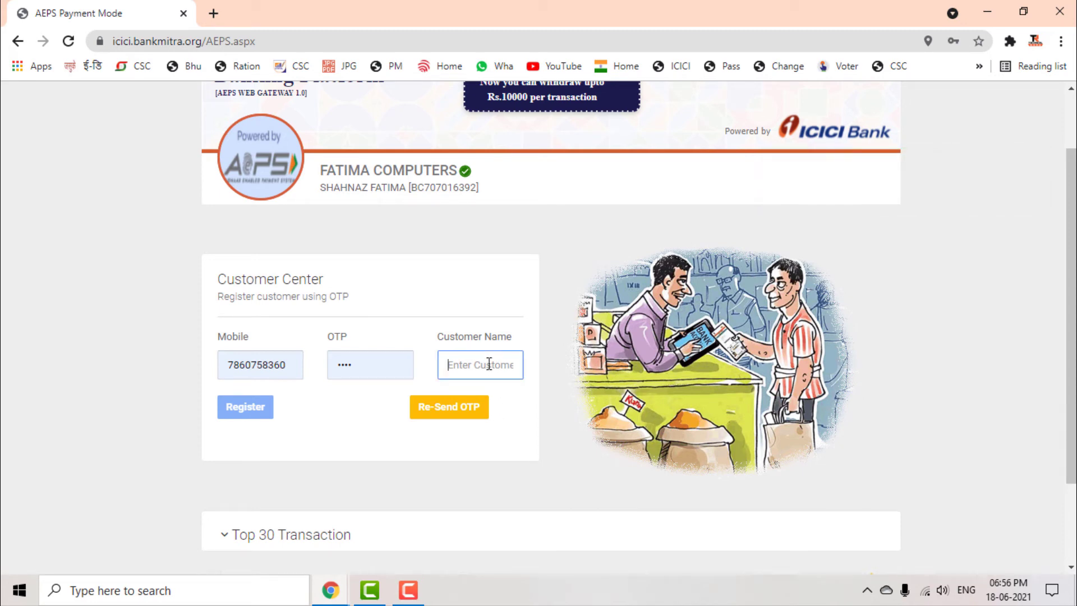
double_click(359, 368)
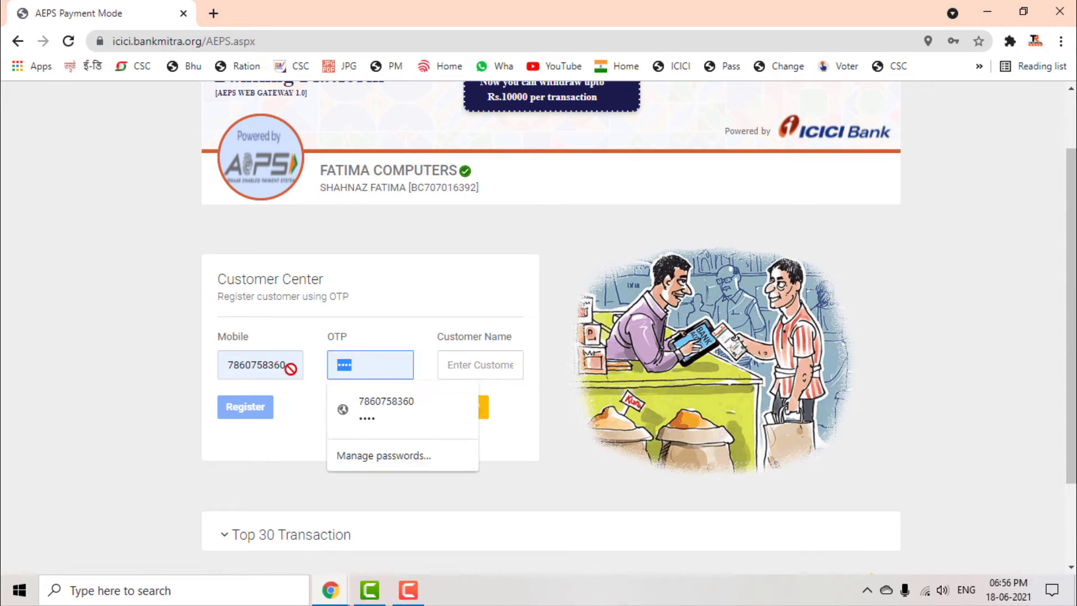
key(BackSpace)
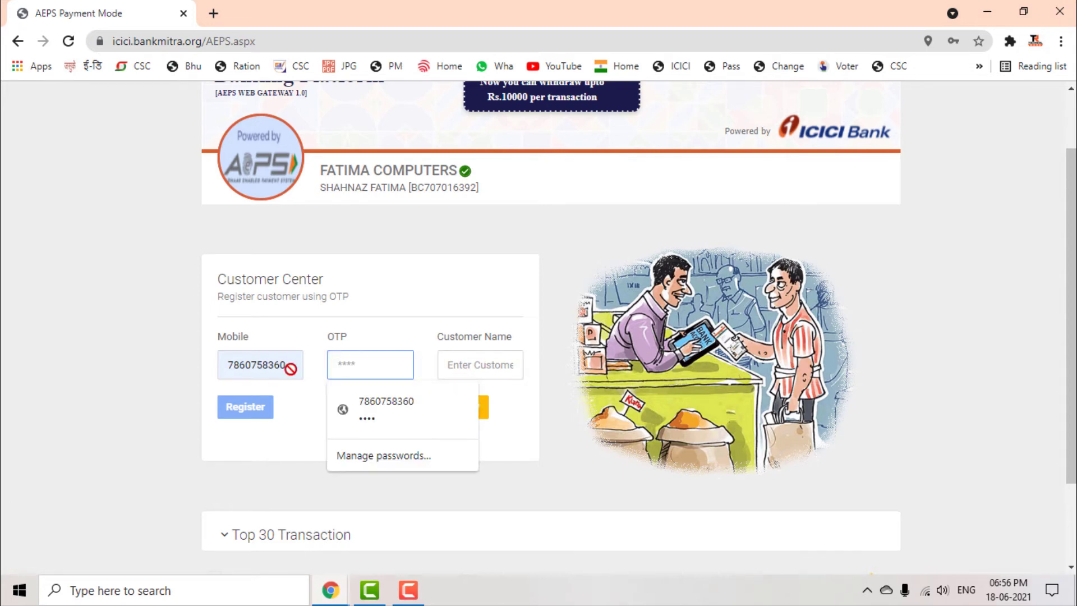
text(•••)
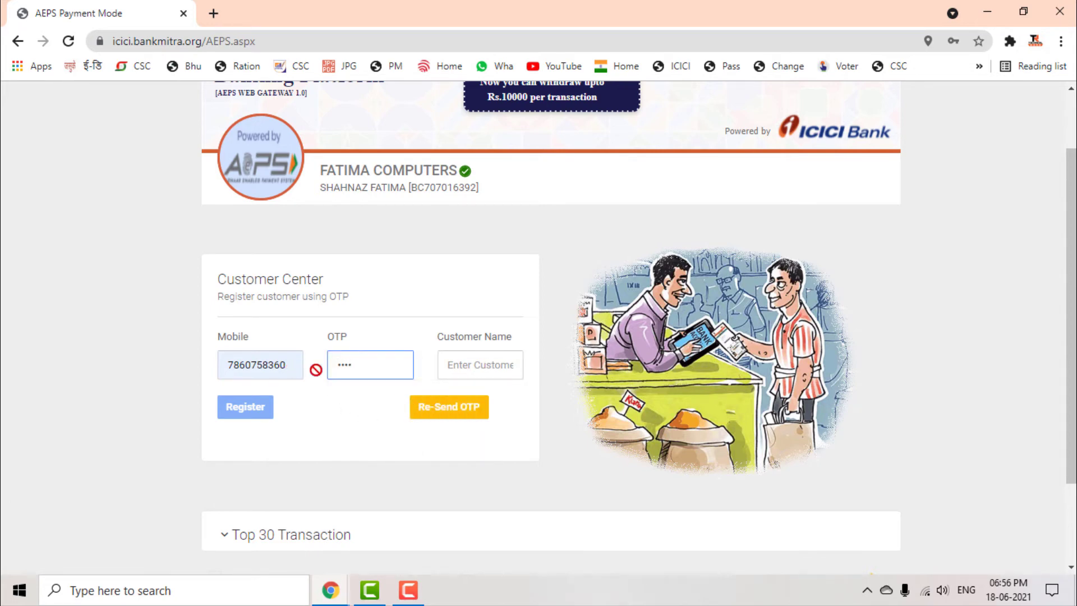
click(479, 369)
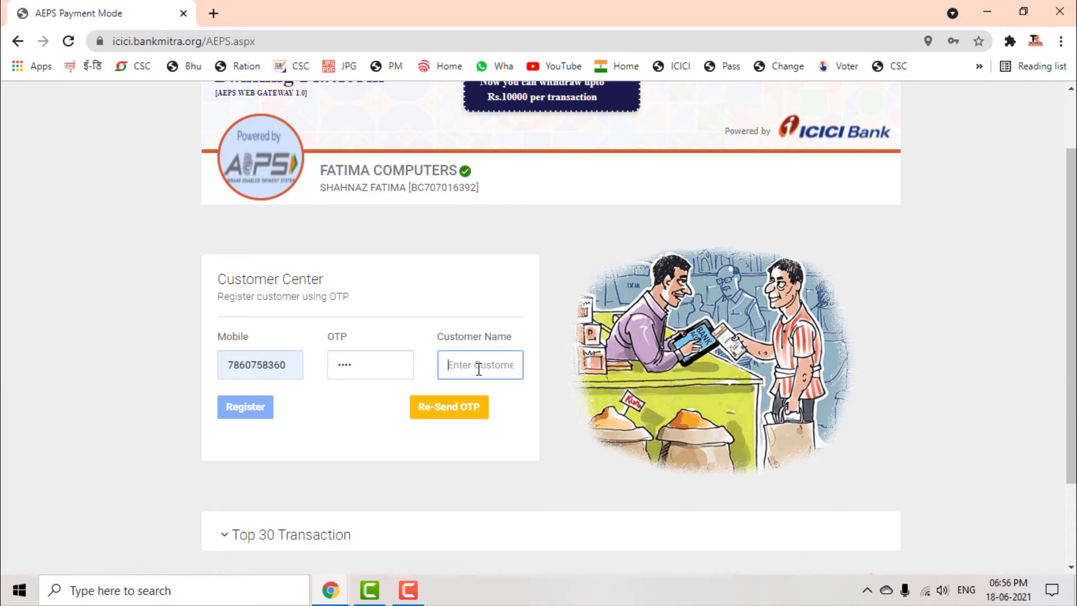
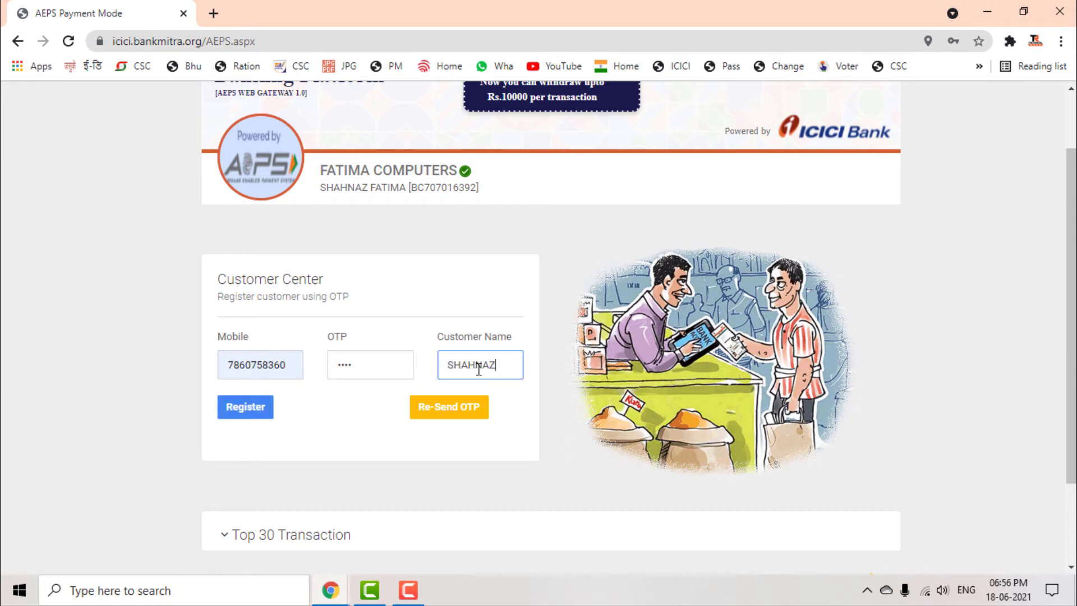
Register the customer and verify the device registration OTP.
click(255, 407)
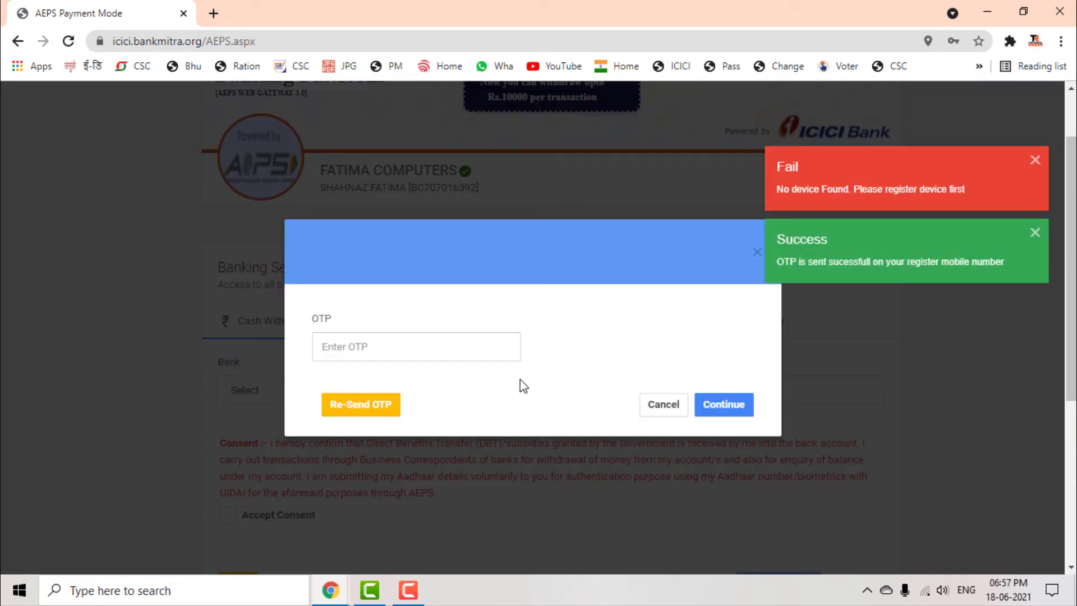
click(417, 348)
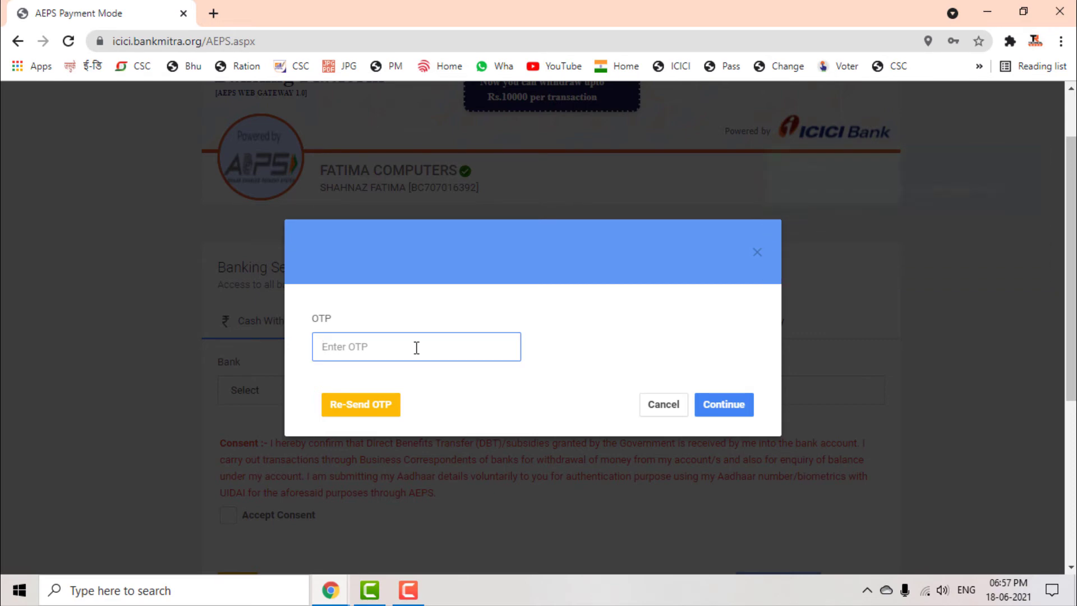
click(718, 404)
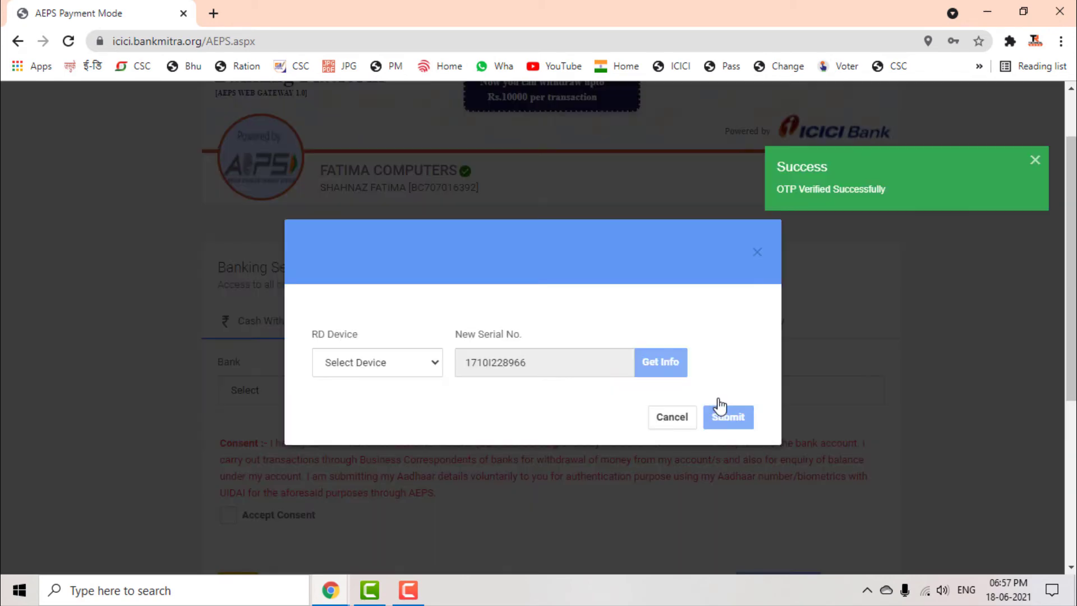
Choose Morpho as the RD device and fetch its serial number.
click(396, 365)
click(392, 398)
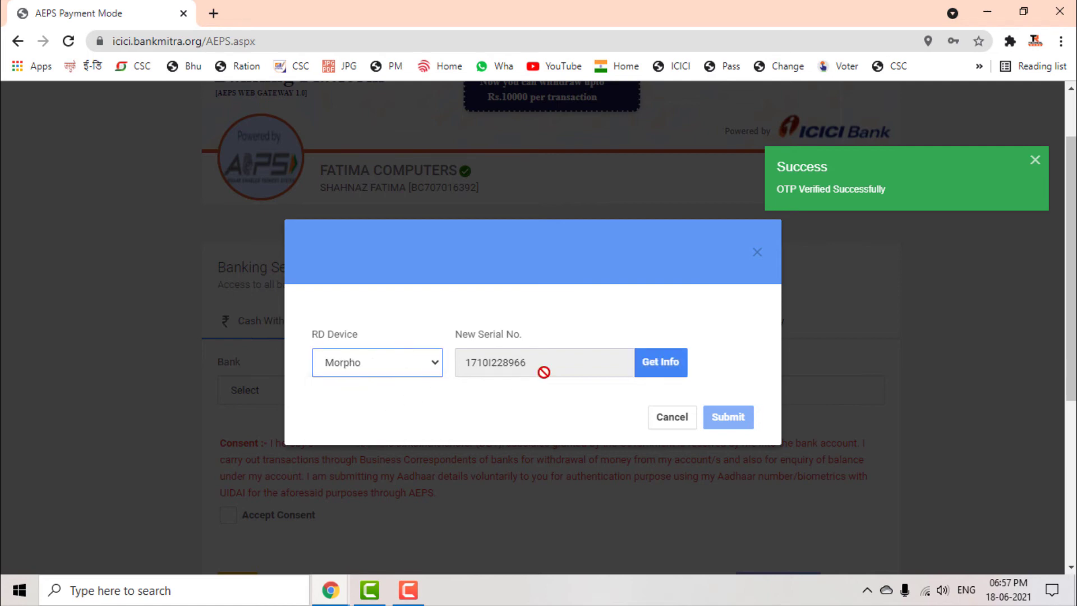
click(650, 373)
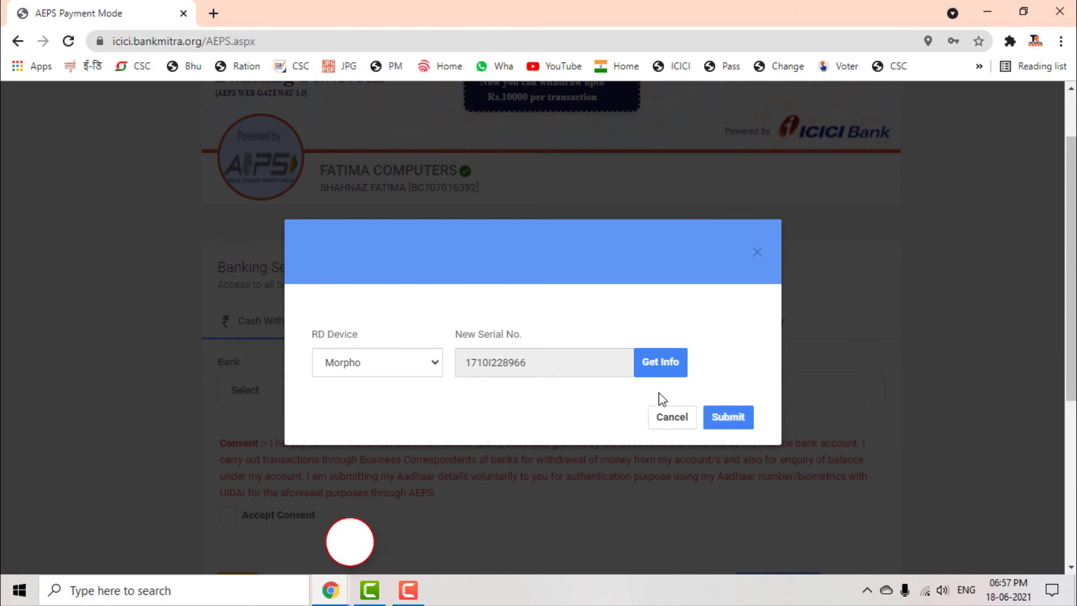
Submit the Morpho device registration and view the Aadhar Pay service.
click(729, 418)
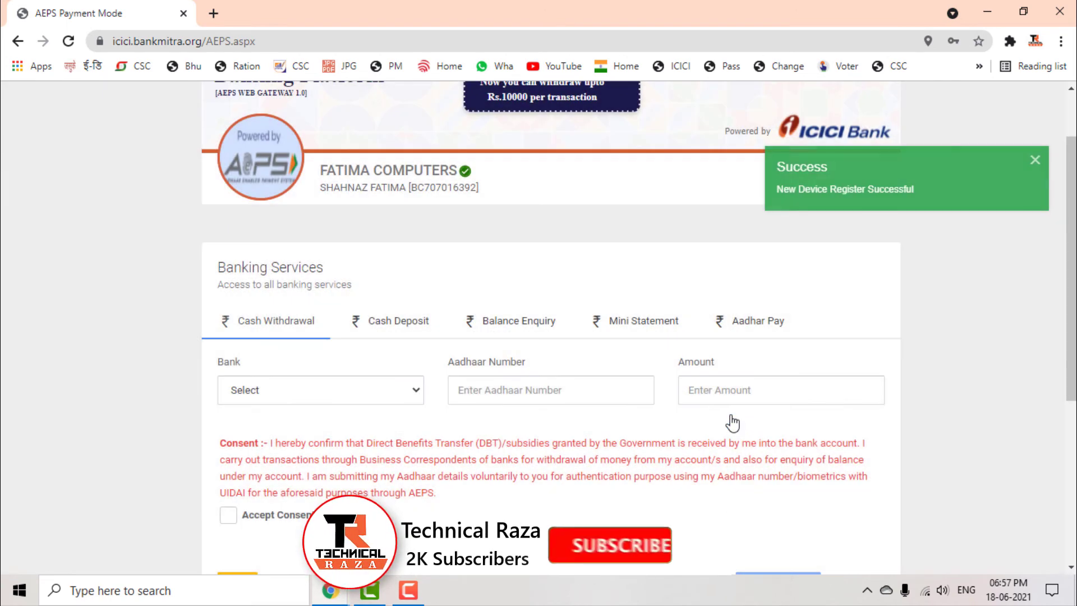
scroll(505, 304, down, 1)
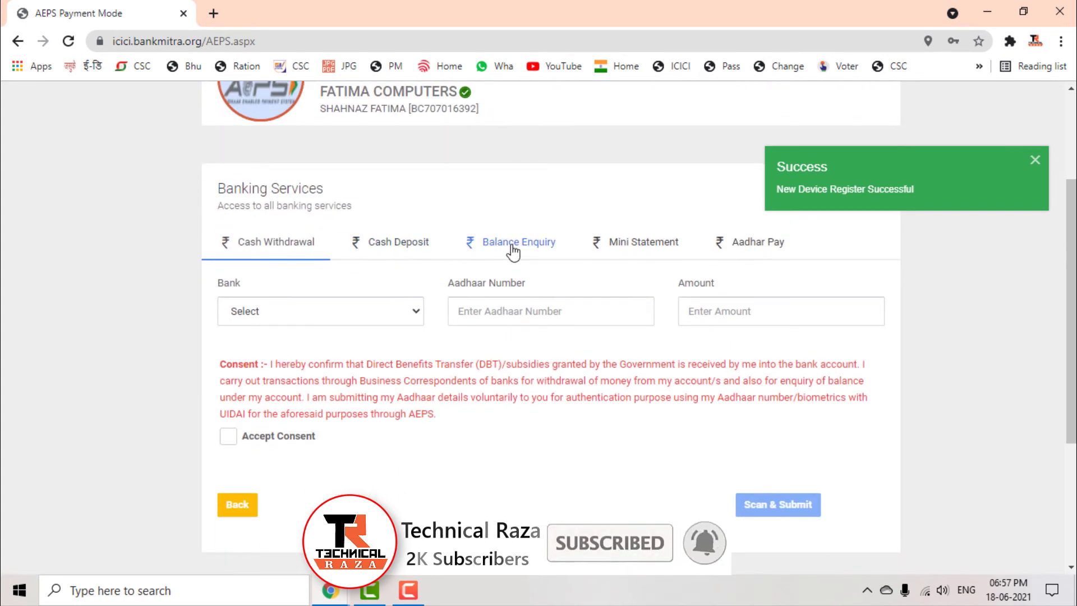
click(759, 246)
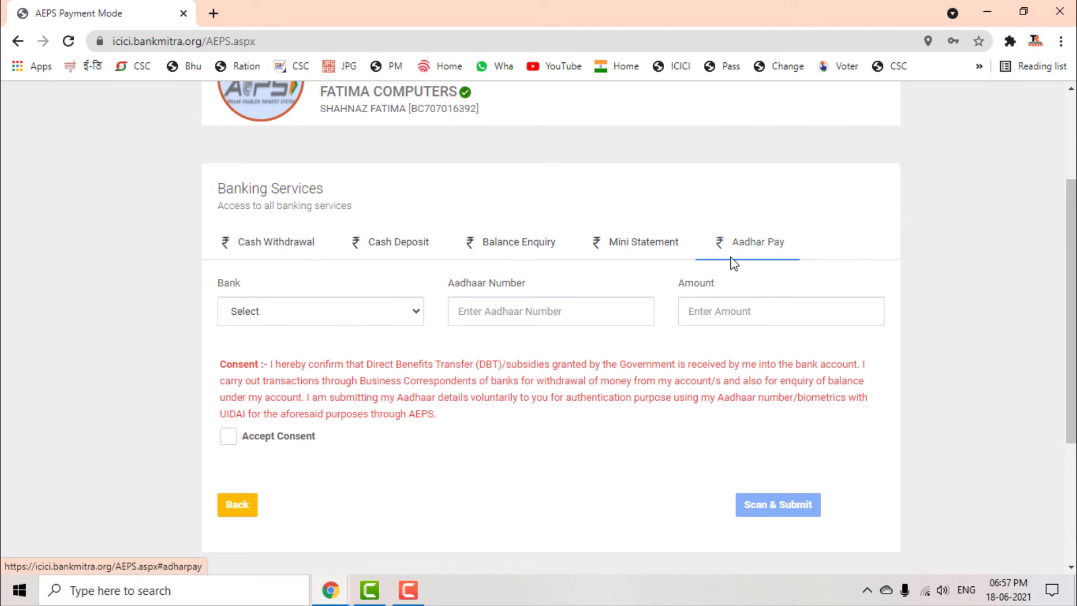
scroll(733, 264, up, 1)
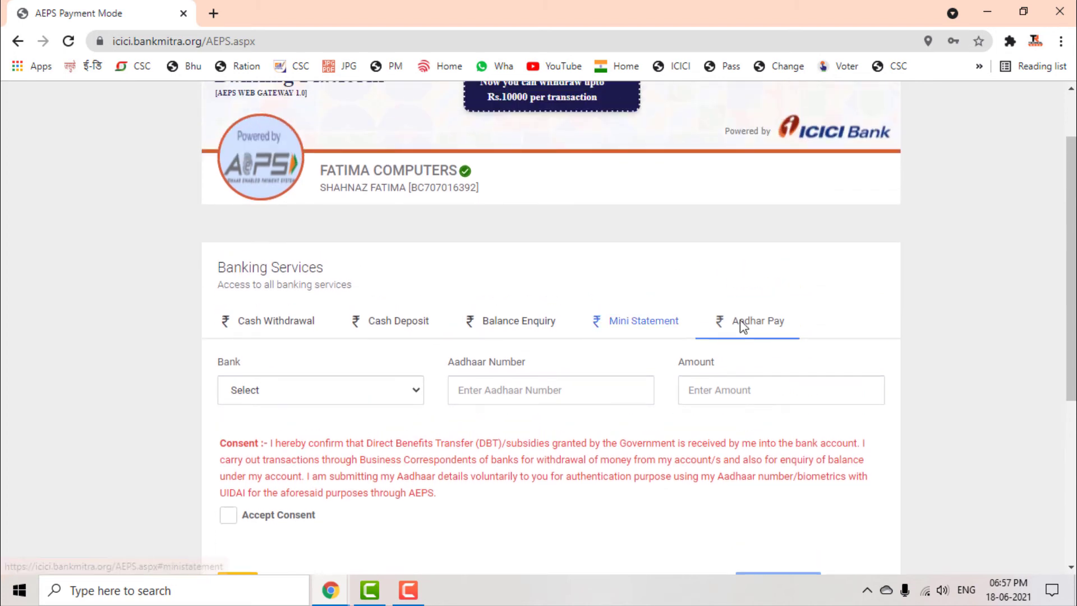
click(750, 335)
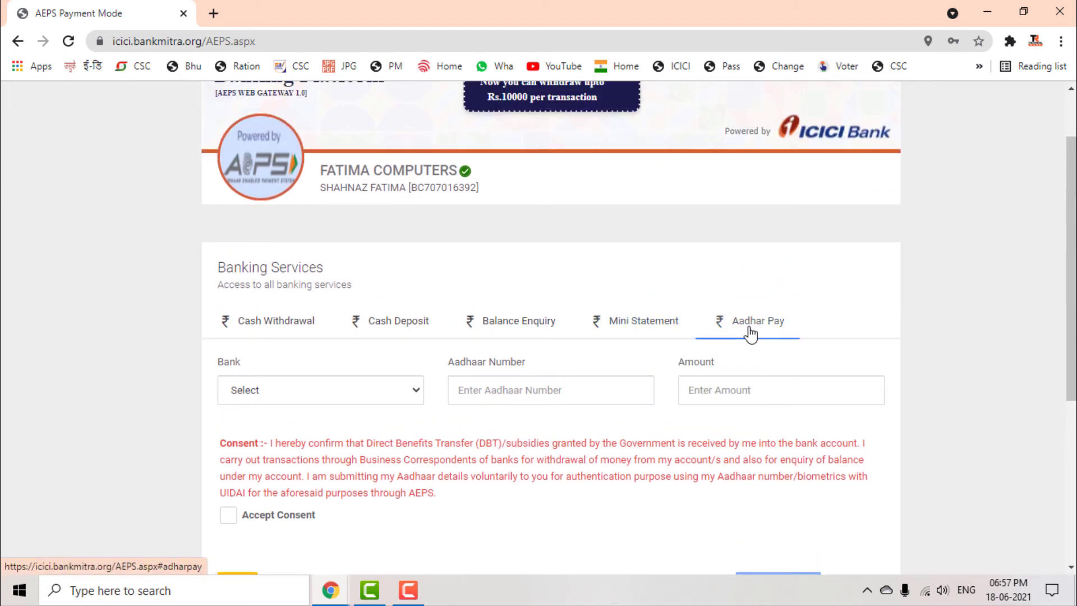
Return to the Cash Withdrawal form in Banking Services.
scroll(749, 332, down, 1)
scroll(750, 331, up, 1)
scroll(751, 326, up, 1)
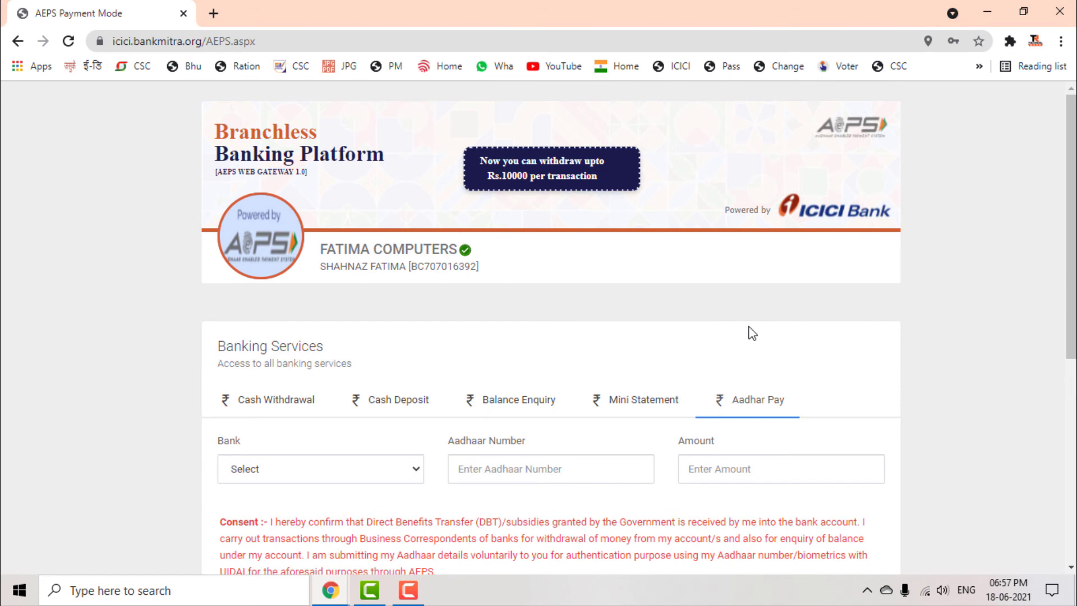
scroll(751, 333, down, 2)
click(295, 246)
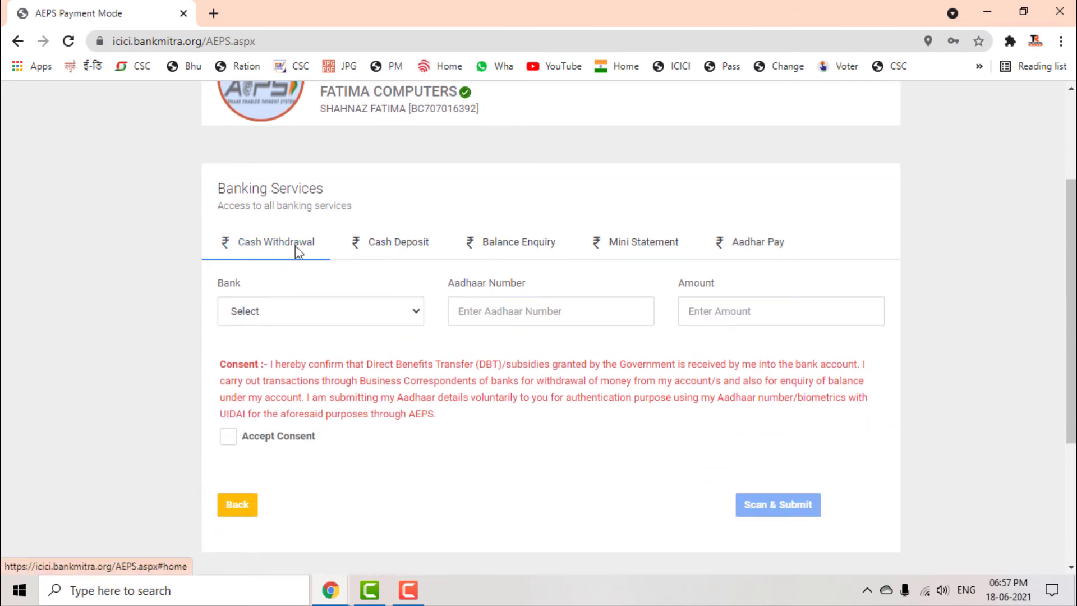
Submit a State Bank of India balance enquiry with the customer's Aadhaar number and consent accepted.
click(510, 248)
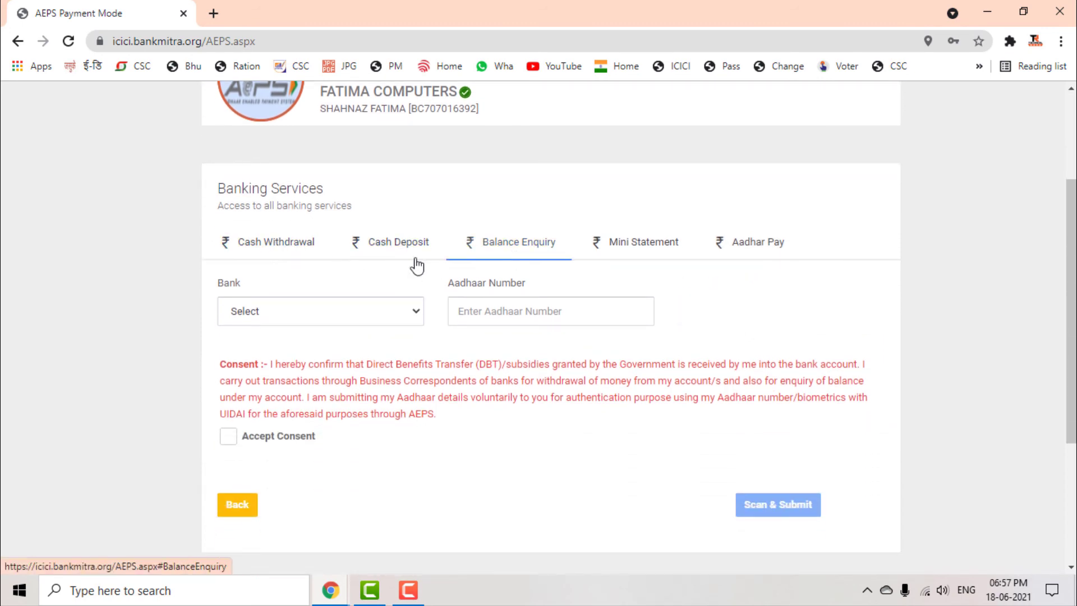
click(314, 320)
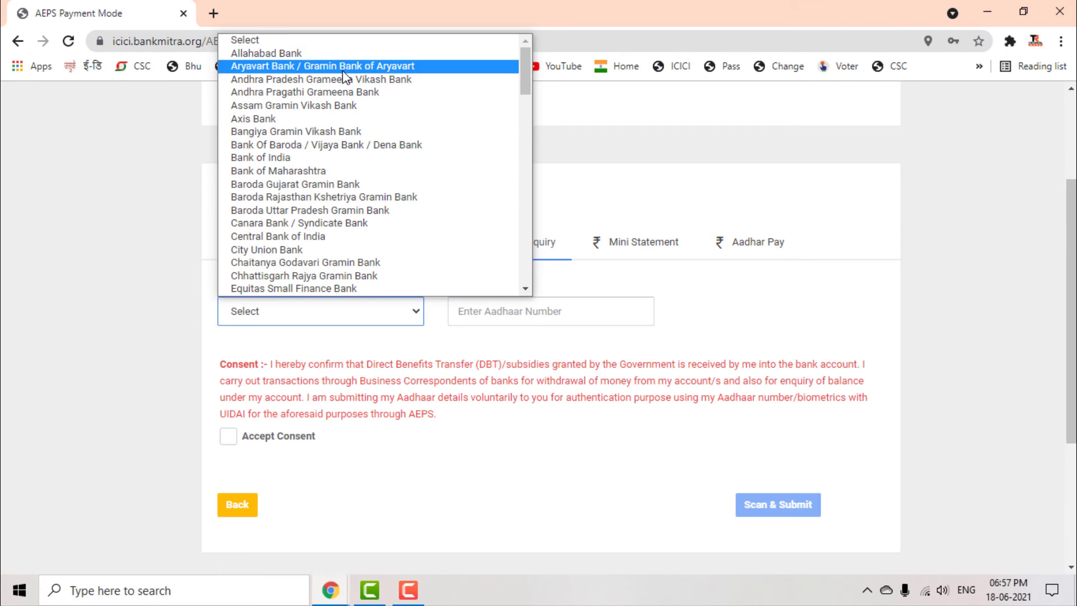
text(st)
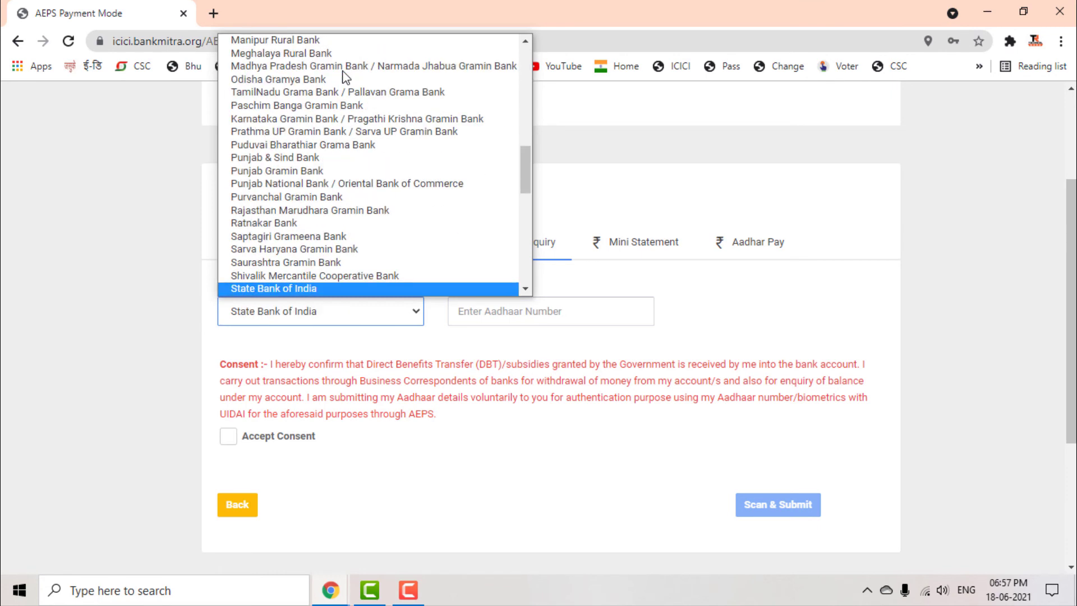
key(Return)
click(527, 313)
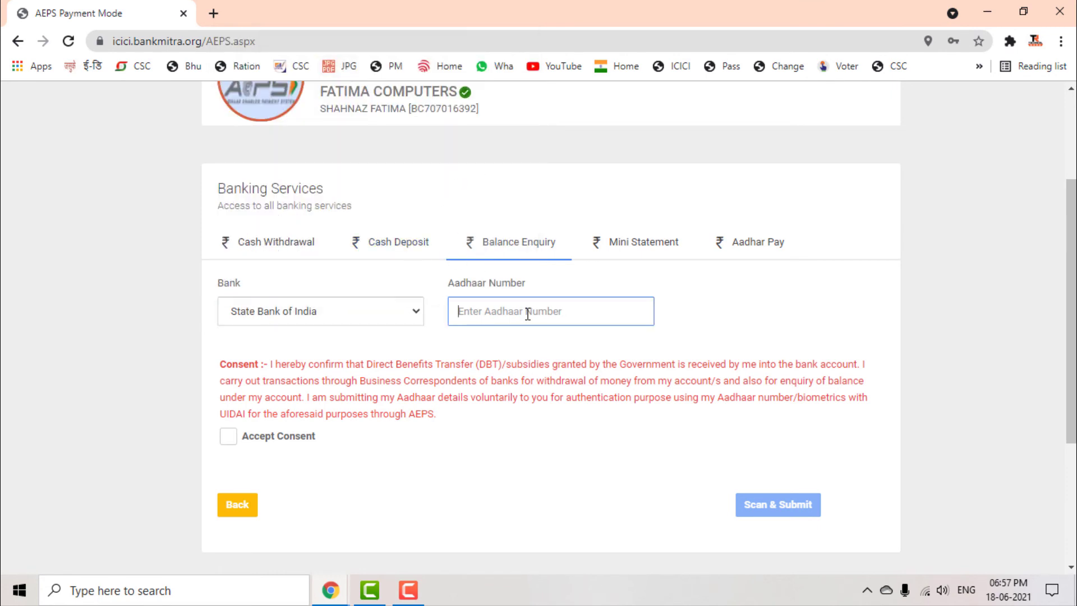
click(228, 436)
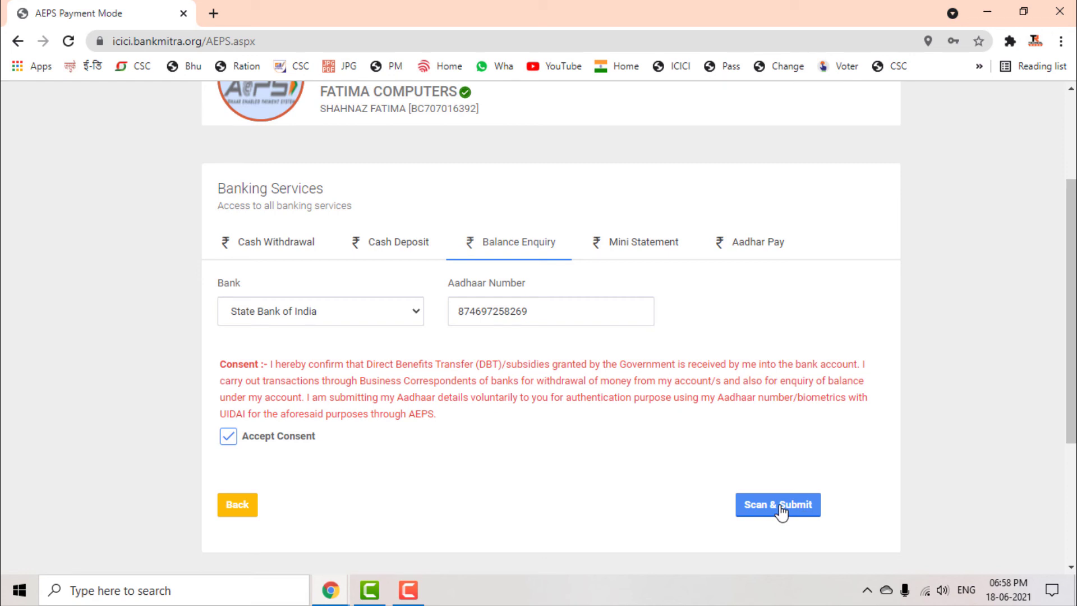
click(781, 512)
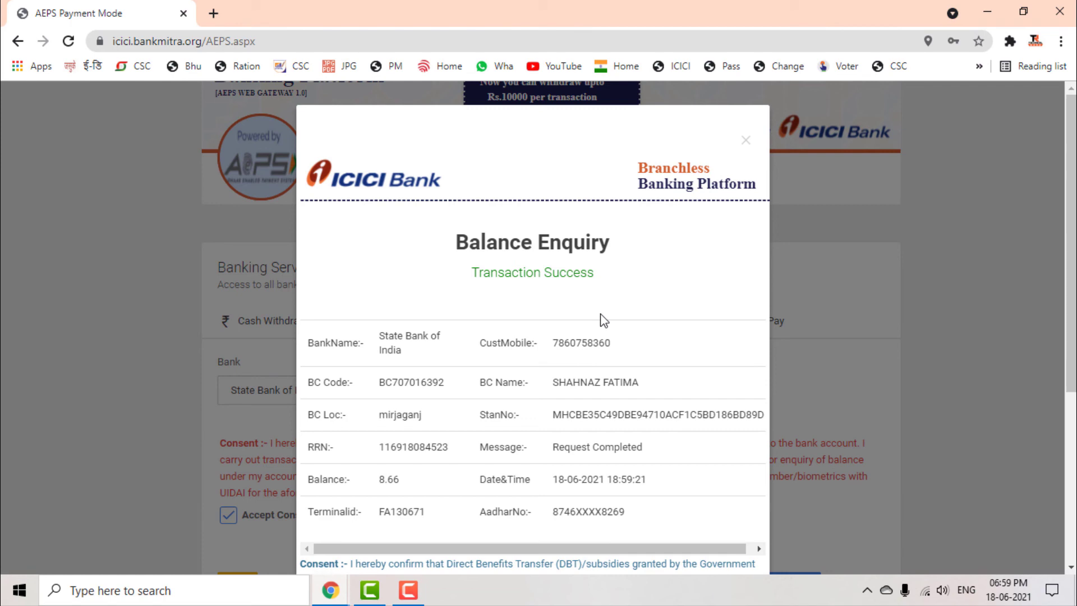
Scroll the receipt showing the 8.66 balance down to the Print and Continue buttons.
scroll(603, 320, down, 2)
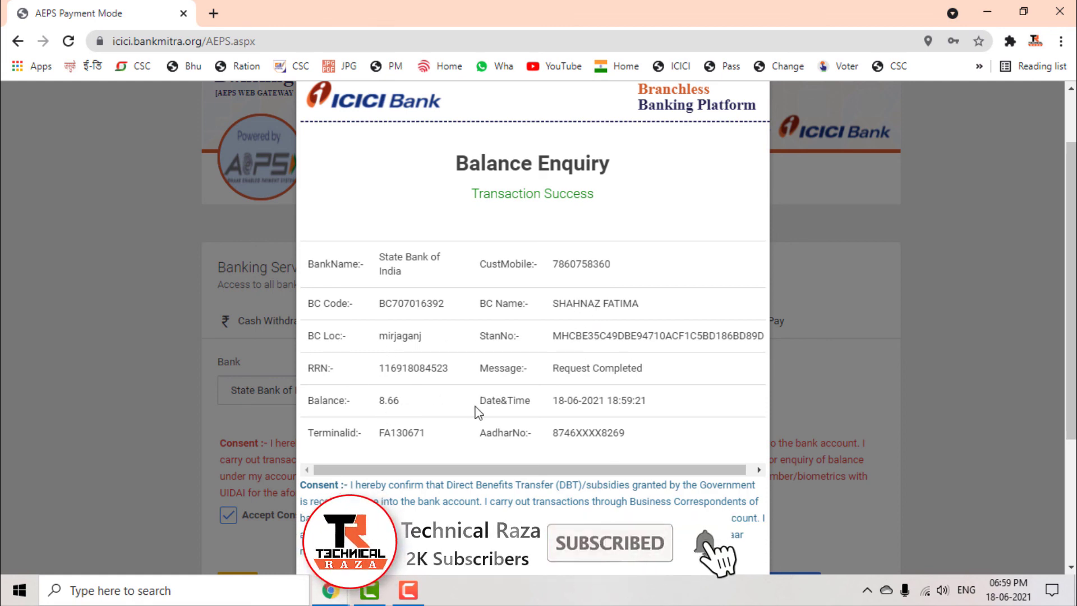
scroll(494, 393, down, 4)
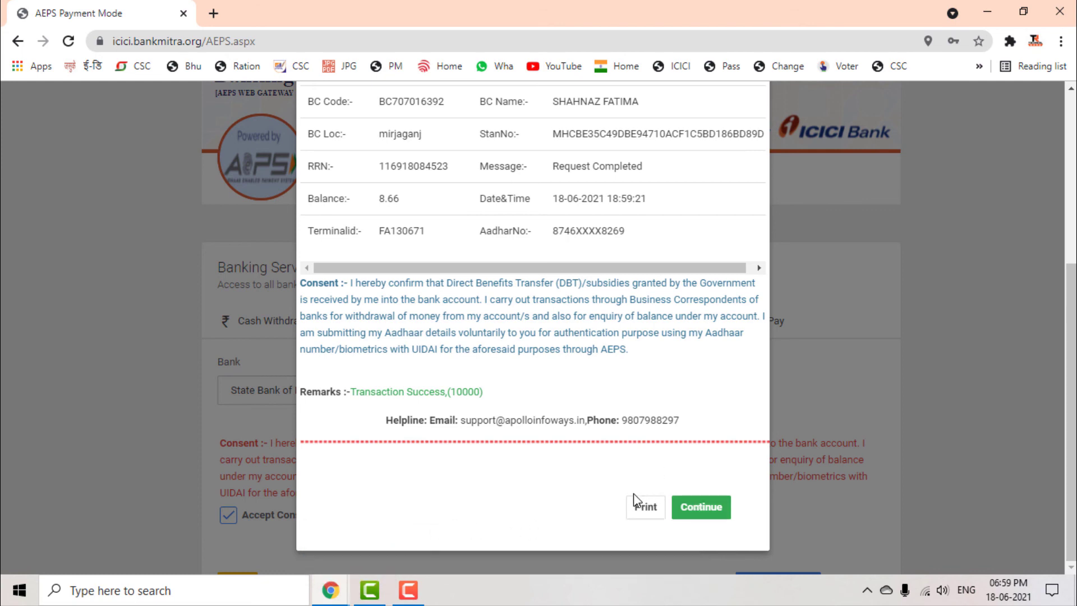
Close the receipt to return to the blank Balance Enquiry form.
click(708, 511)
scroll(701, 365, down, 3)
scroll(644, 337, up, 5)
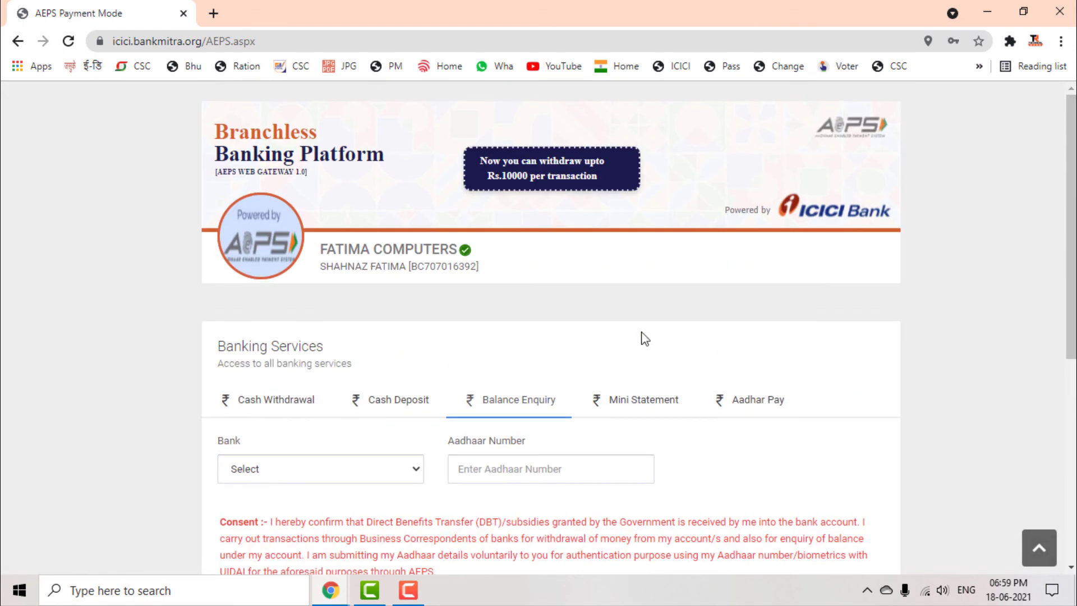
Check the verified status and select the BC agent code in the header.
click(463, 245)
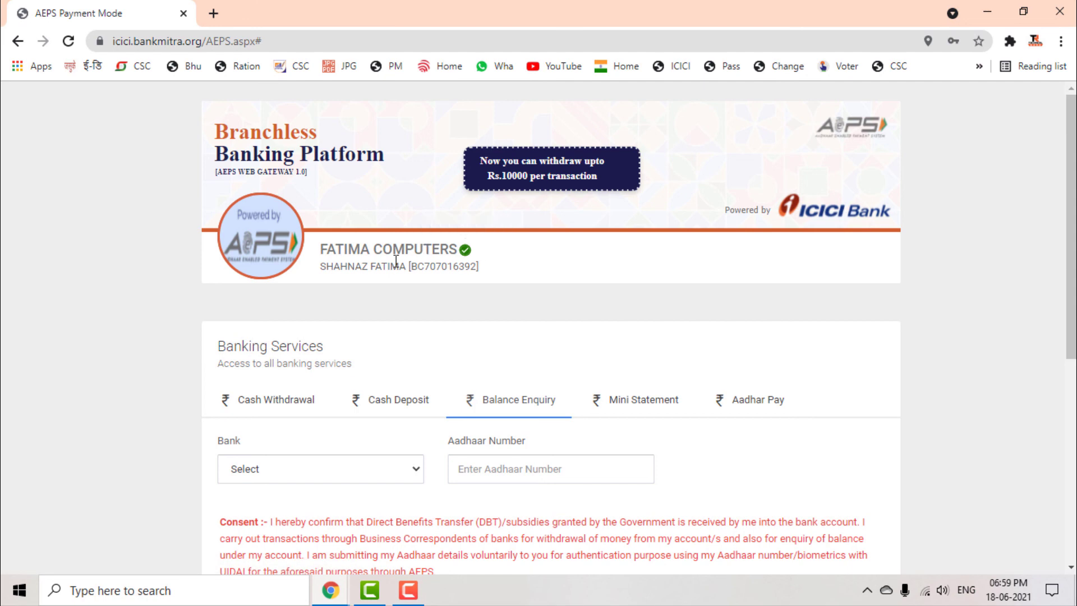
drag(412, 266, 470, 267)
scroll(655, 239, down, 4)
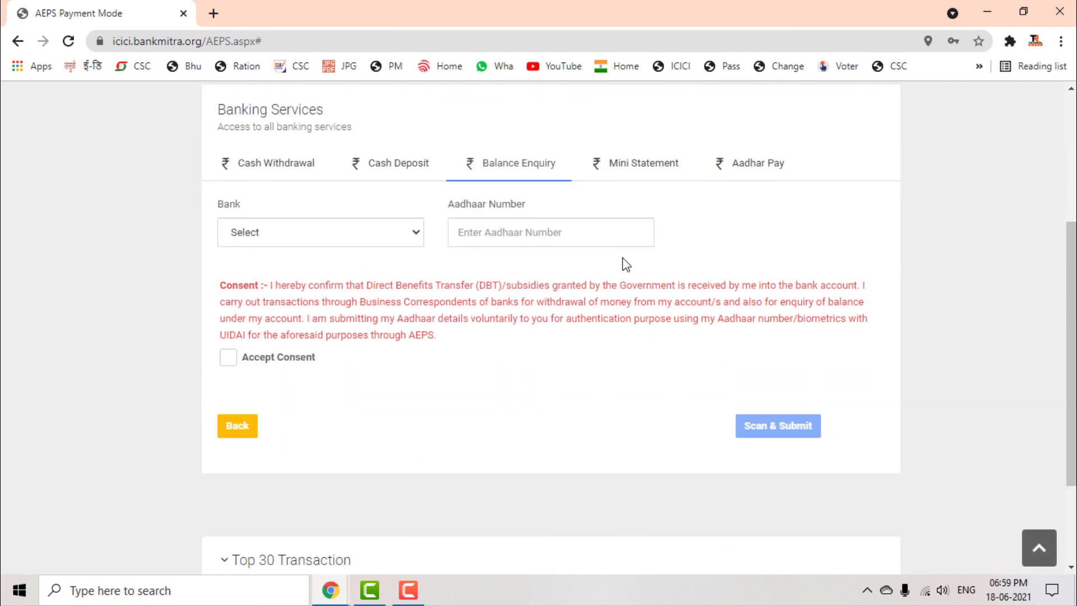
scroll(567, 323, down, 3)
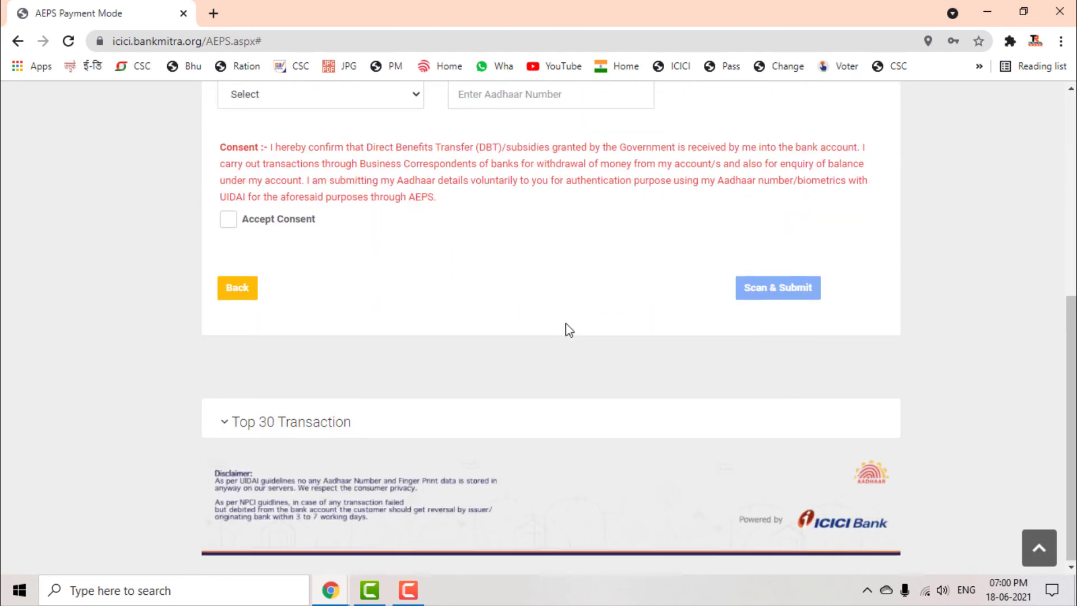
scroll(567, 325, up, 6)
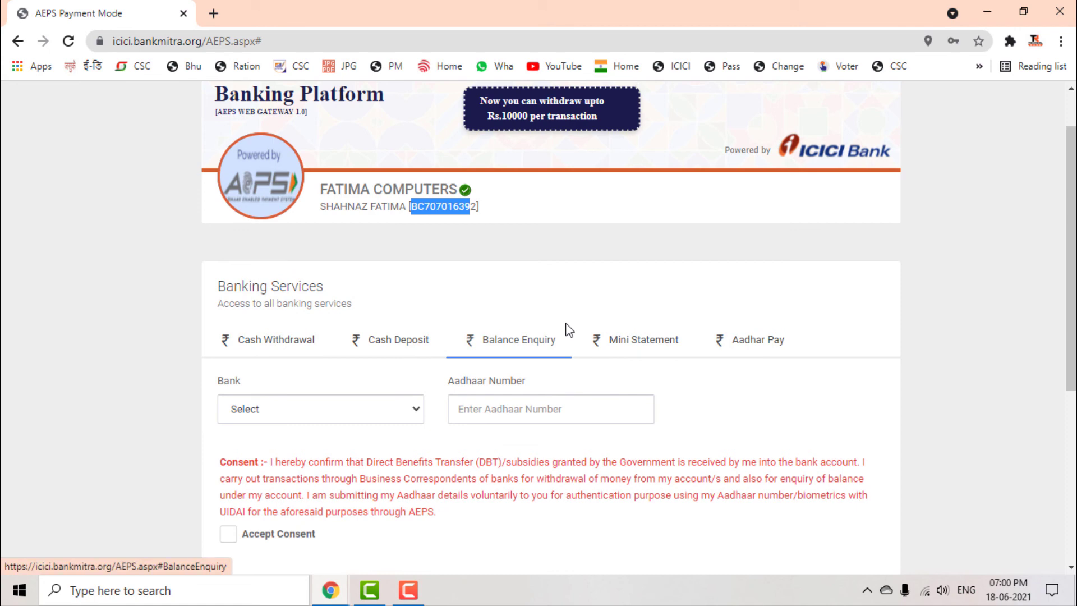